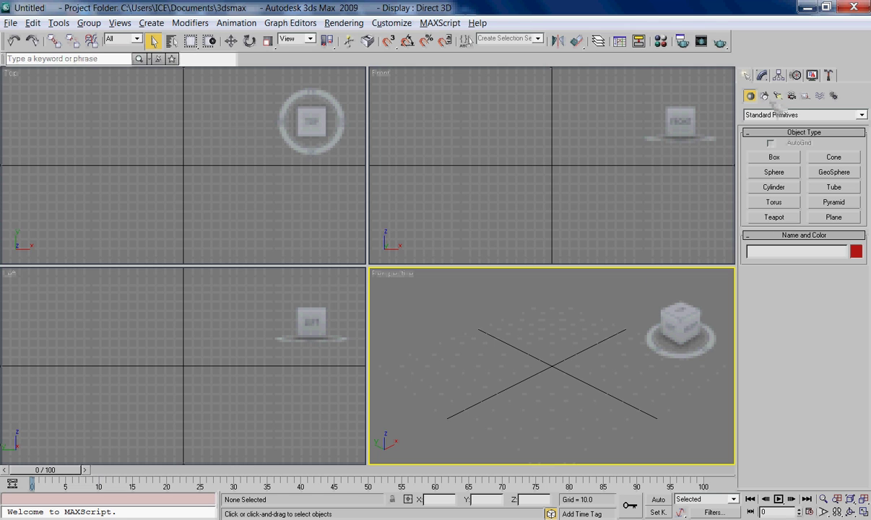
Step: Drag out Teapot01 with radius 45.732 at the Top view's centre and zoom in to frame it
click(785, 220)
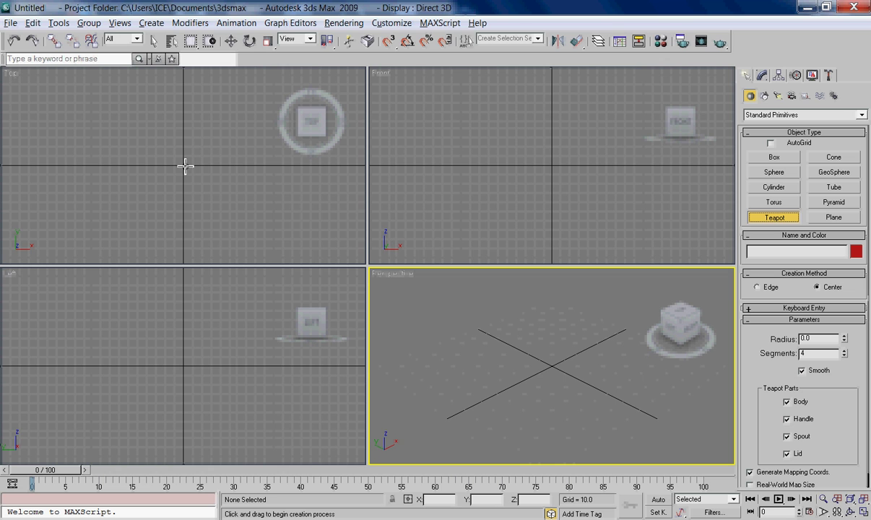
mouse_move(185, 166)
mouse_down()
mouse_move(242, 165)
mouse_move(229, 164)
mouse_up()
scroll(625, 372, down, 3)
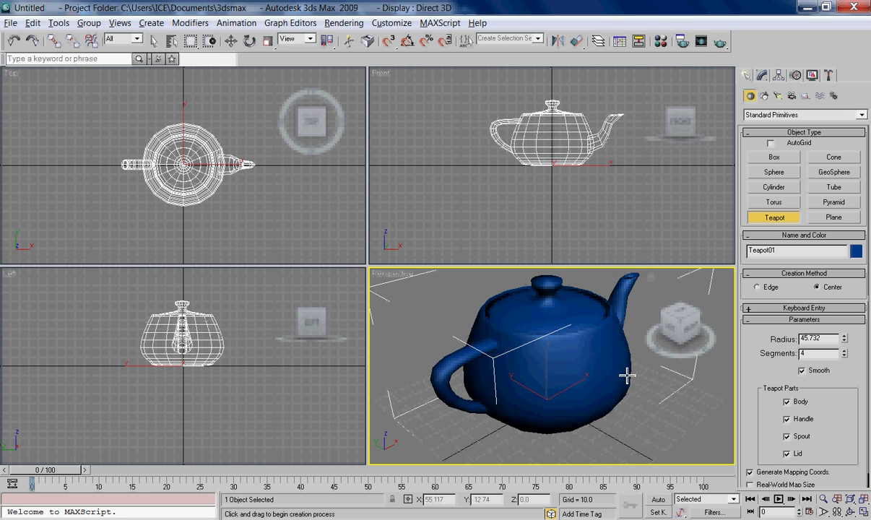
scroll(625, 372, down, 3)
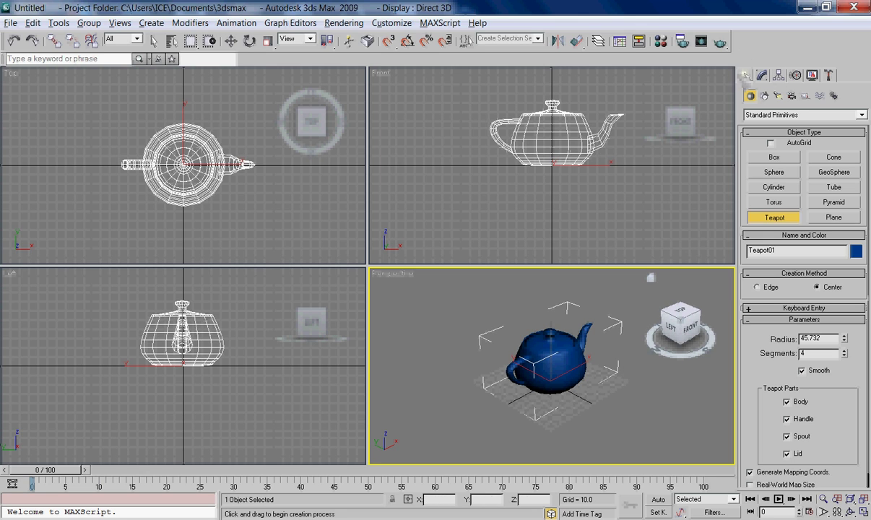
Step: Place a Geometric/Deformable Bomb space warp, MeshBomb01, at the teapot's centre in the Top view
click(820, 96)
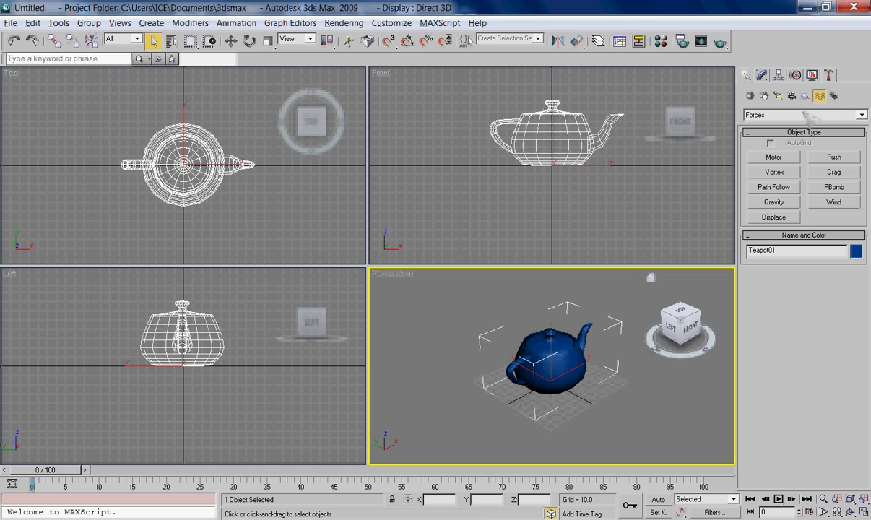
click(810, 115)
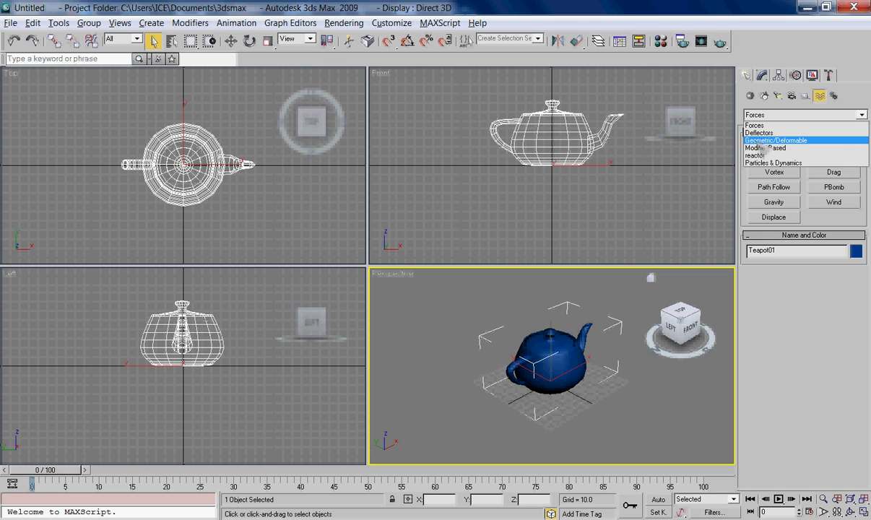
click(827, 148)
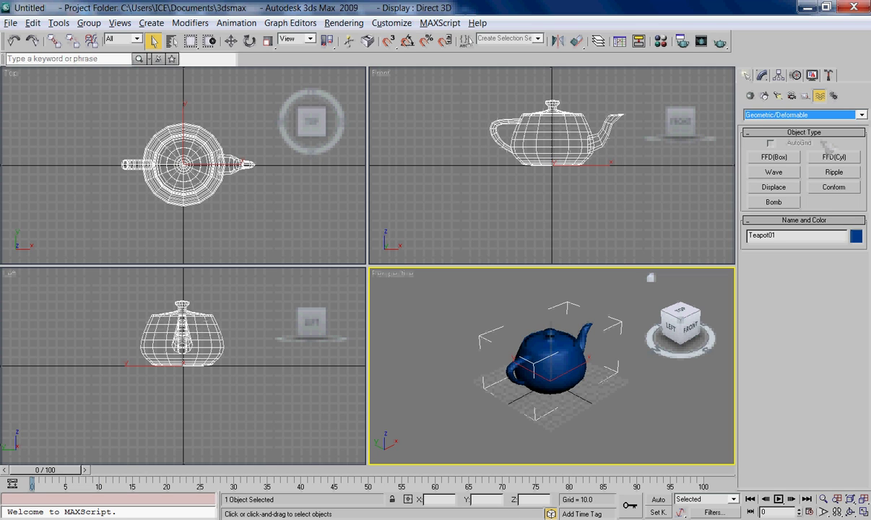
click(776, 203)
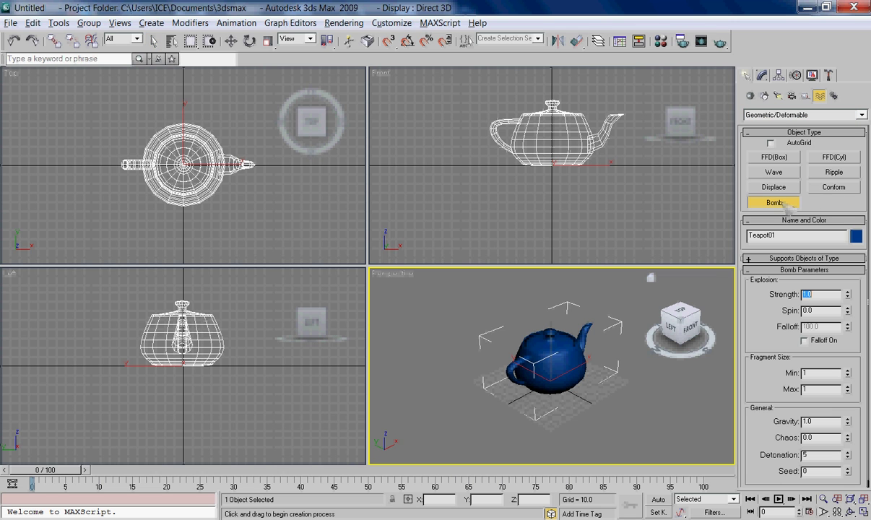
scroll(203, 207, up, 4)
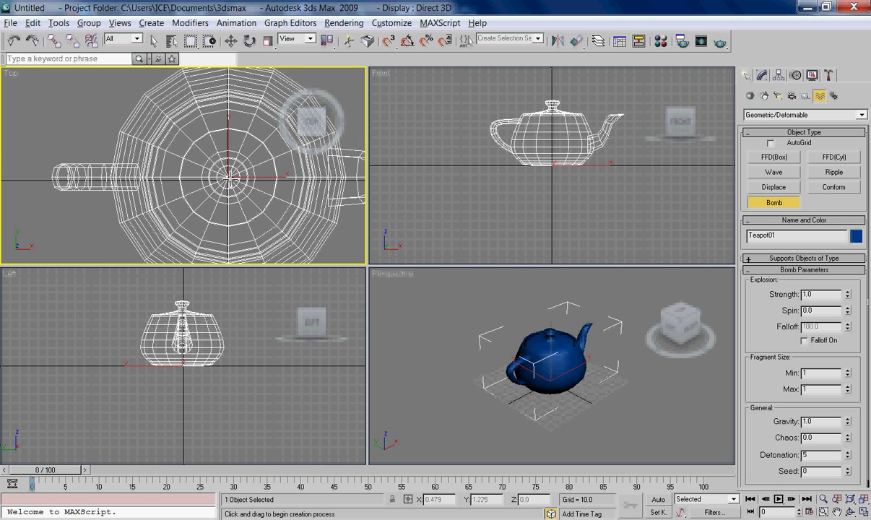
click(227, 176)
Step: Move MeshBomb01 up inside the teapot to Z 19.451
right_click(579, 181)
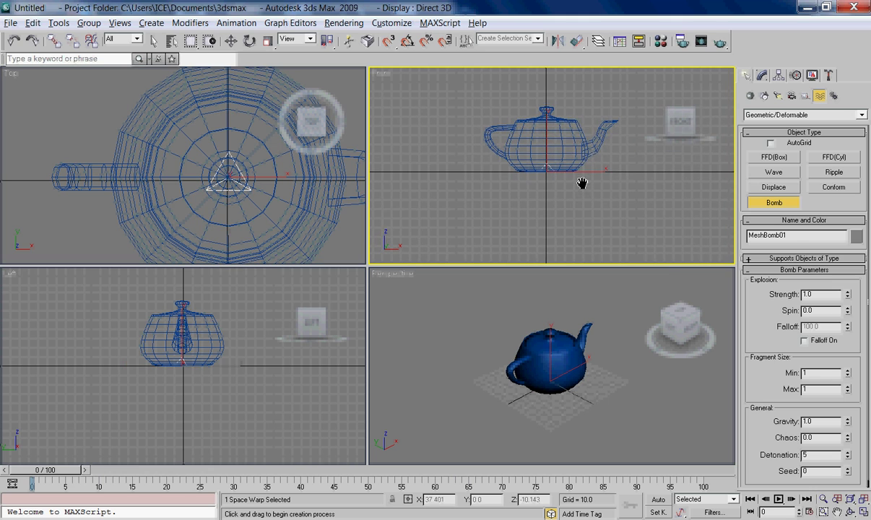
right_click(589, 189)
right_click(589, 189)
click(592, 196)
scroll(507, 200, up, 4)
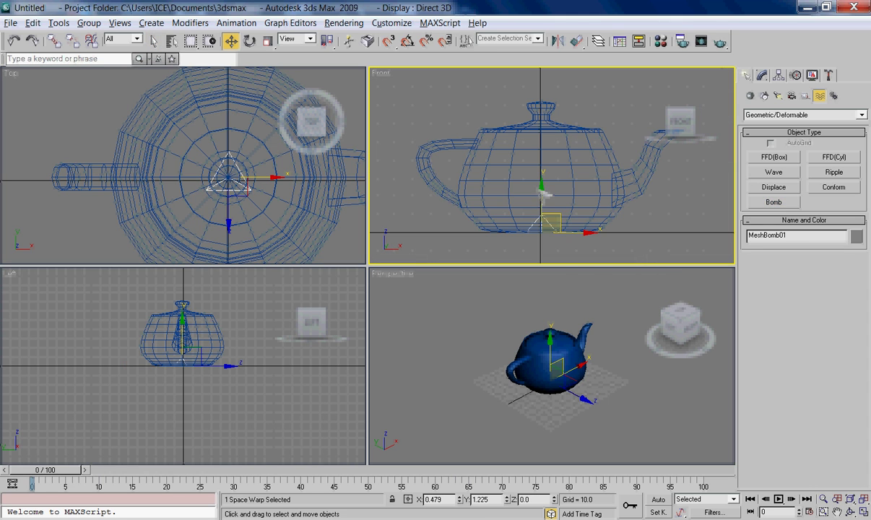
drag(542, 203, 542, 166)
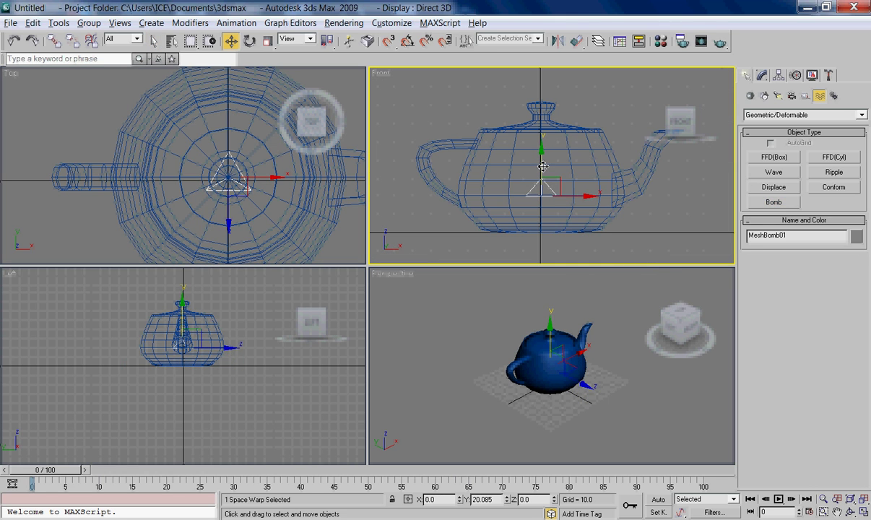
scroll(626, 228, down, 3)
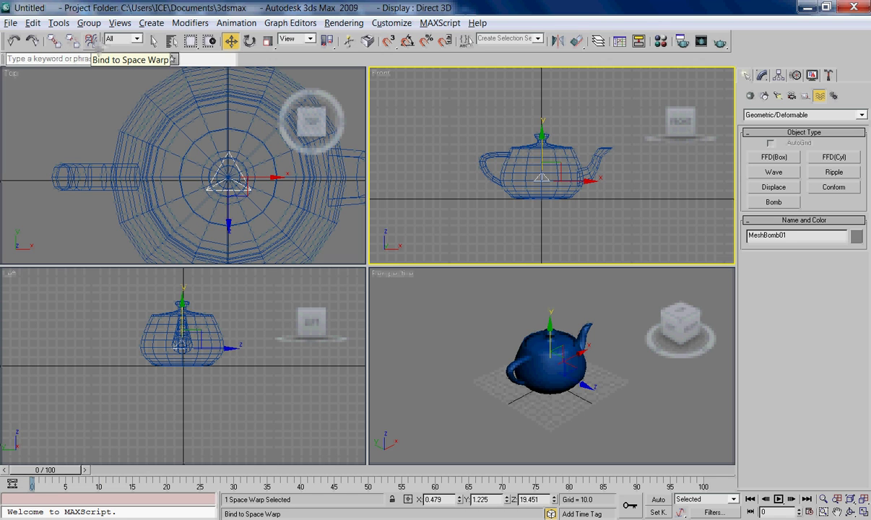
Step: Bind Teapot01 to the MeshBomb01 space warp
click(89, 44)
click(188, 154)
drag(225, 176, 148, 148)
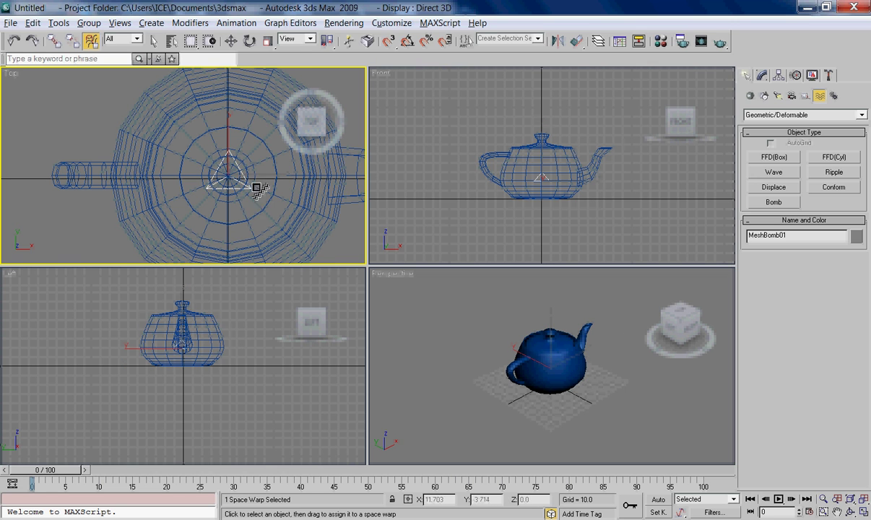
alt+middle_drag(433, 425, 470, 395)
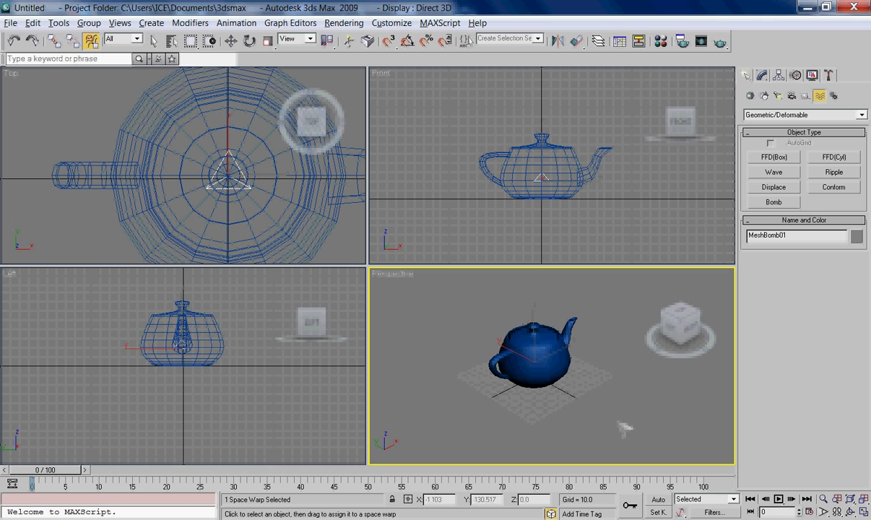
scroll(622, 428, down, 3)
Step: Preview the explosion, rewind to frame 9 and show the bomb's parameters in the Modify panel
click(778, 499)
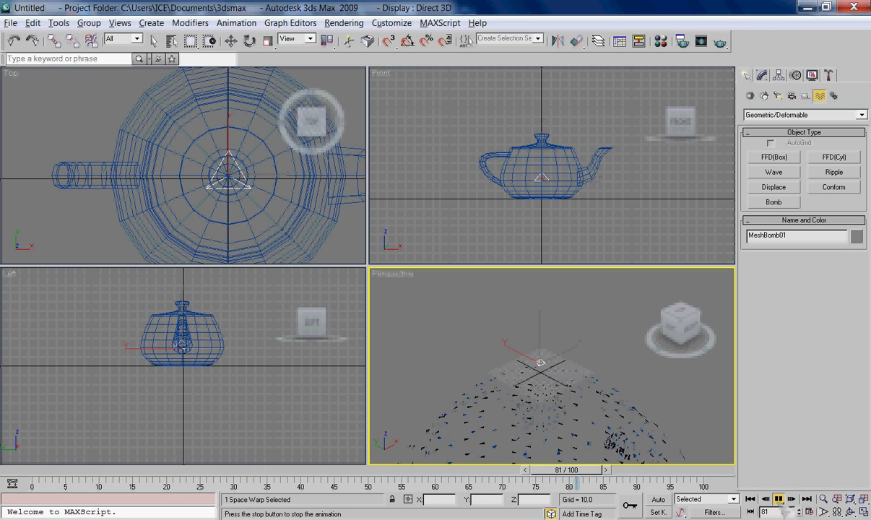
click(778, 499)
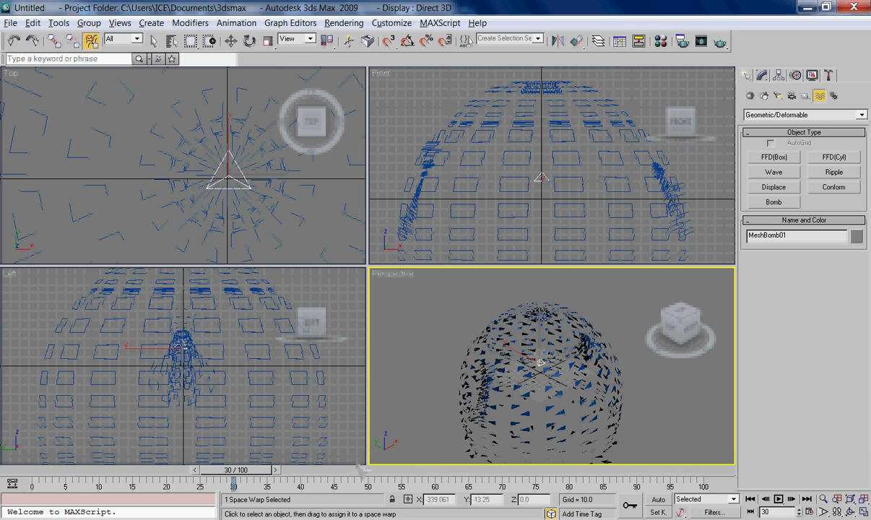
drag(248, 474, 95, 470)
scroll(503, 398, up, 2)
scroll(537, 410, up, 2)
scroll(538, 410, down, 2)
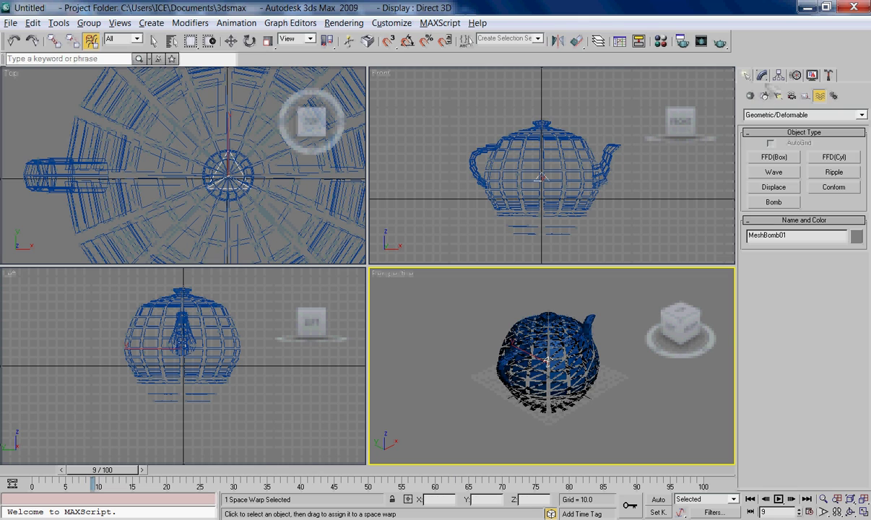
click(762, 76)
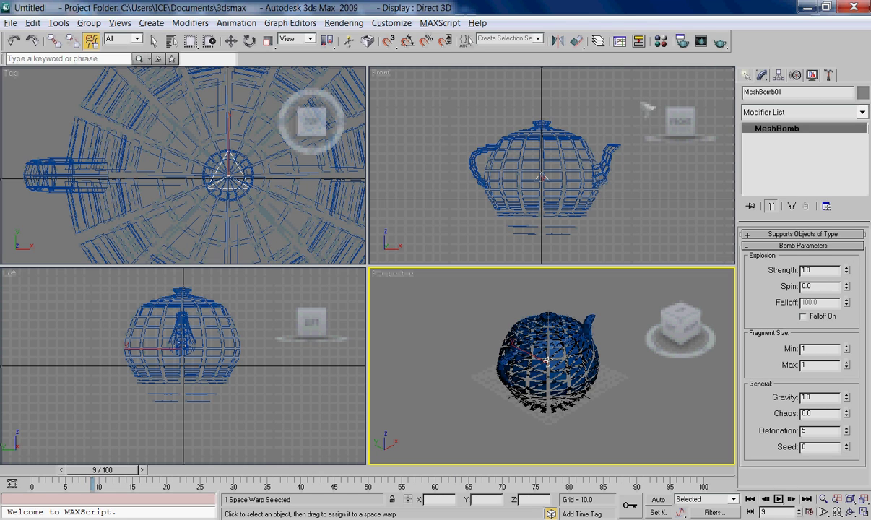
Step: Set the bomb's Strength to 2.0 and Spin to 1.0
right_click(664, 179)
click(668, 193)
right_click(668, 192)
click(665, 188)
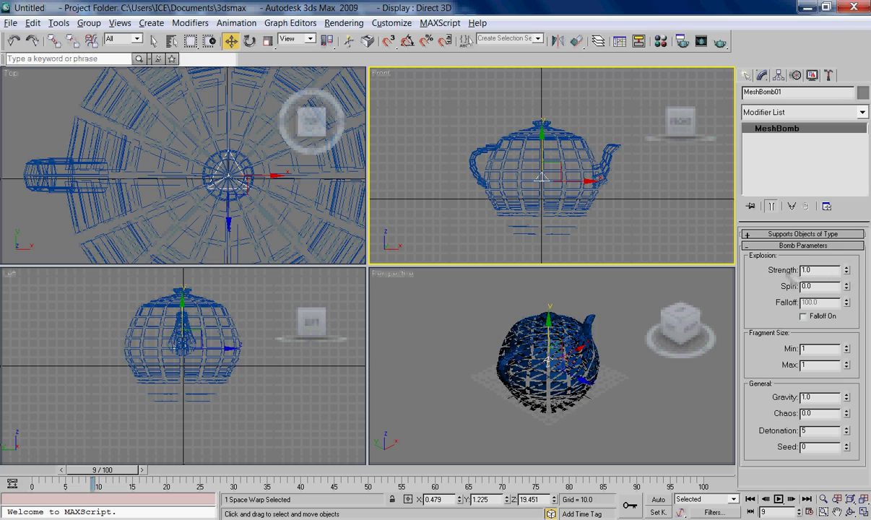
drag(846, 270, 852, 224)
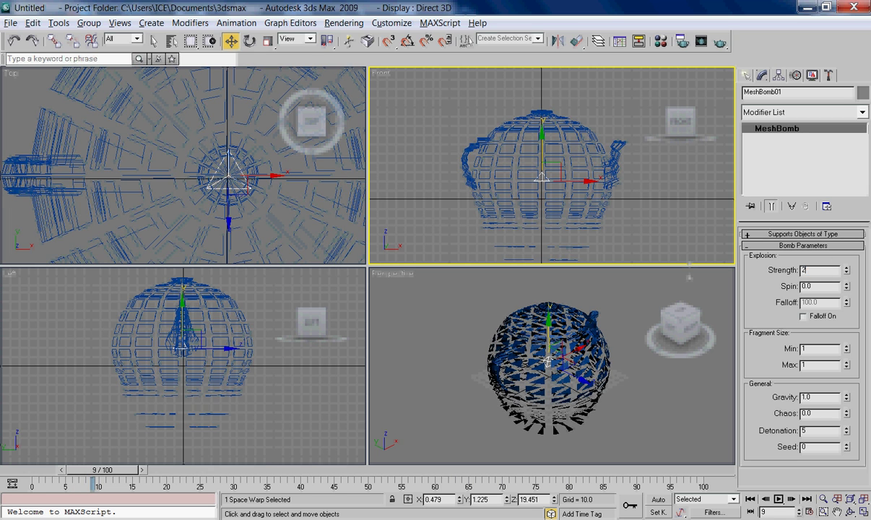
key(Return)
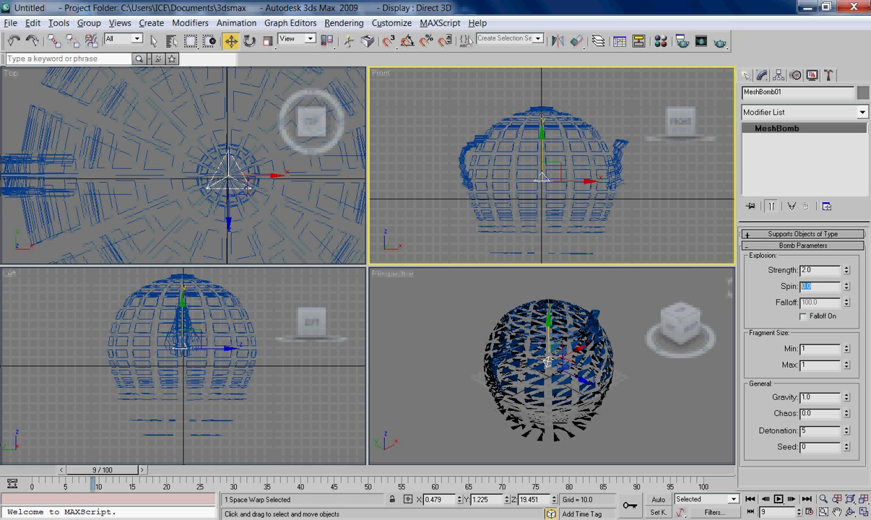
text(1)
key(Return)
Step: Scrub back to frame 7 and raise Fragment Size Max to 13
mouse_move(127, 471)
mouse_down()
mouse_move(336, 498)
mouse_move(80, 485)
mouse_up()
key(w)
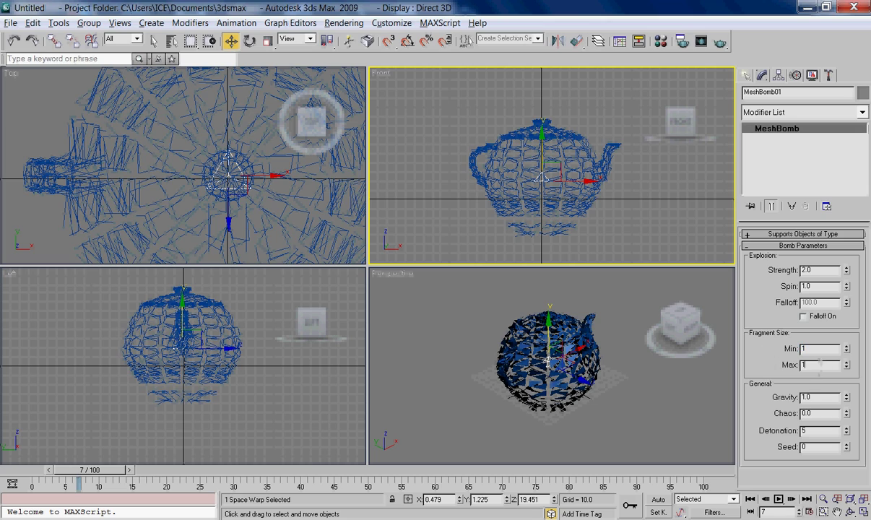
mouse_move(846, 364)
mouse_down()
mouse_move(850, 270)
mouse_move(851, 296)
mouse_up()
Step: Confirm Fragment Size Max 13, play the explosion in Perspective and rewind near the start
key(Home)
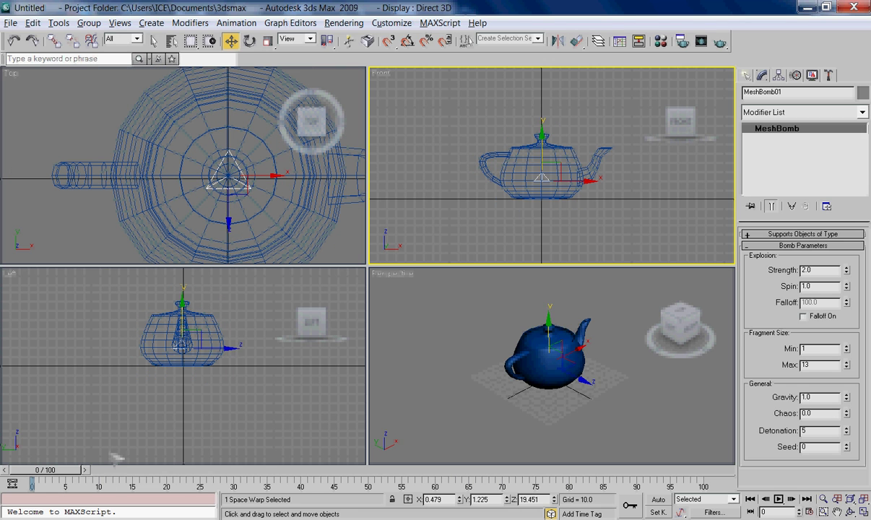
middle_click(474, 380)
click(778, 498)
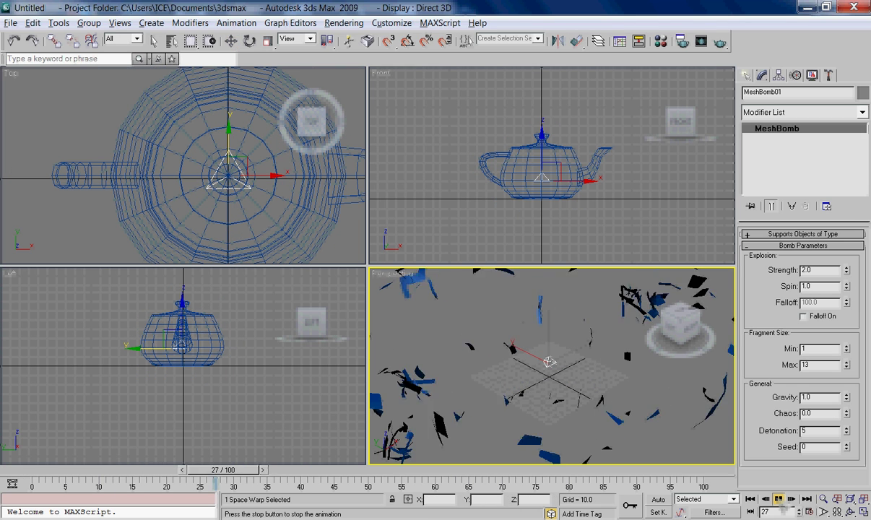
click(459, 469)
mouse_move(459, 469)
mouse_down()
mouse_move(85, 471)
mouse_move(111, 482)
mouse_up()
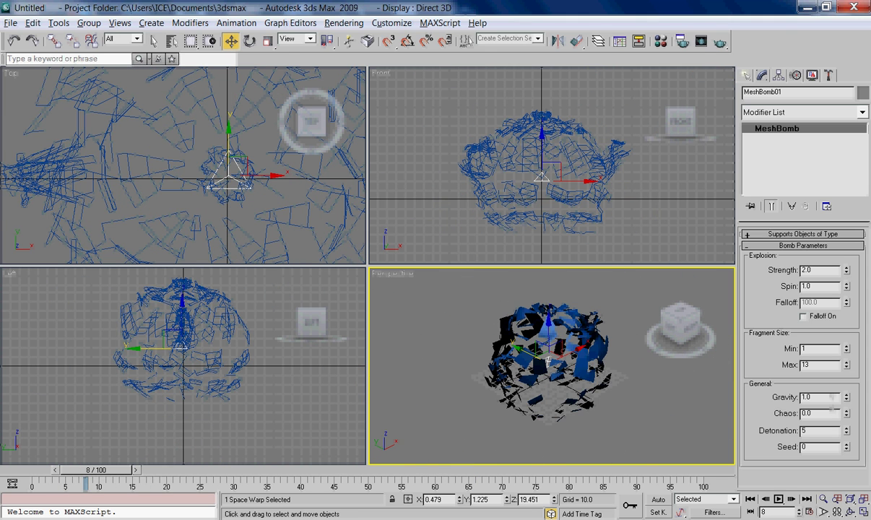
Step: Set the bomb's Gravity to 4.0
drag(848, 395, 853, 370)
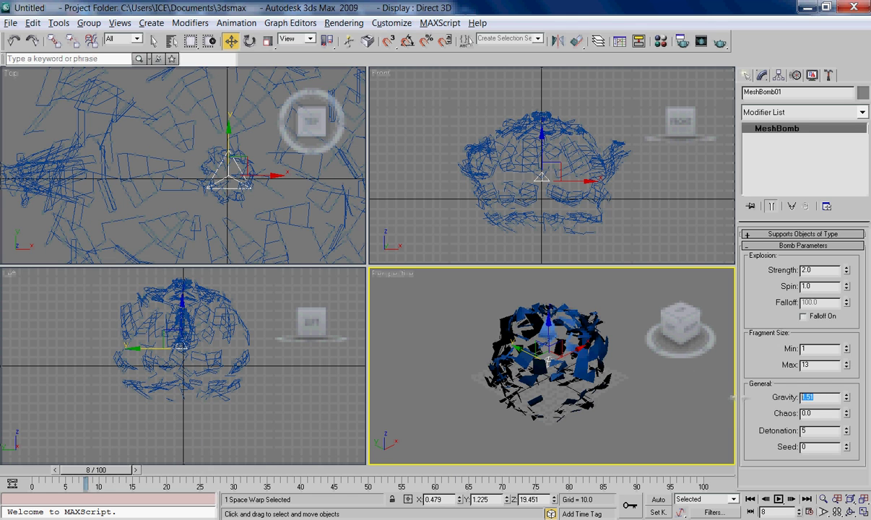
text(4)
key(Return)
Step: Replay the faster-falling fragments, stop at frame 6 and return to Create > Space Warps
click(777, 499)
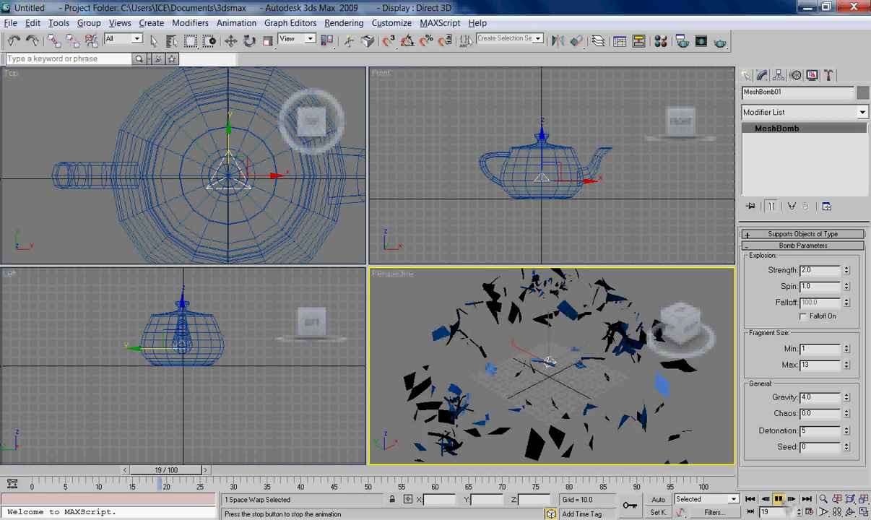
key(slash)
key(w)
drag(85, 469, 82, 469)
key(w)
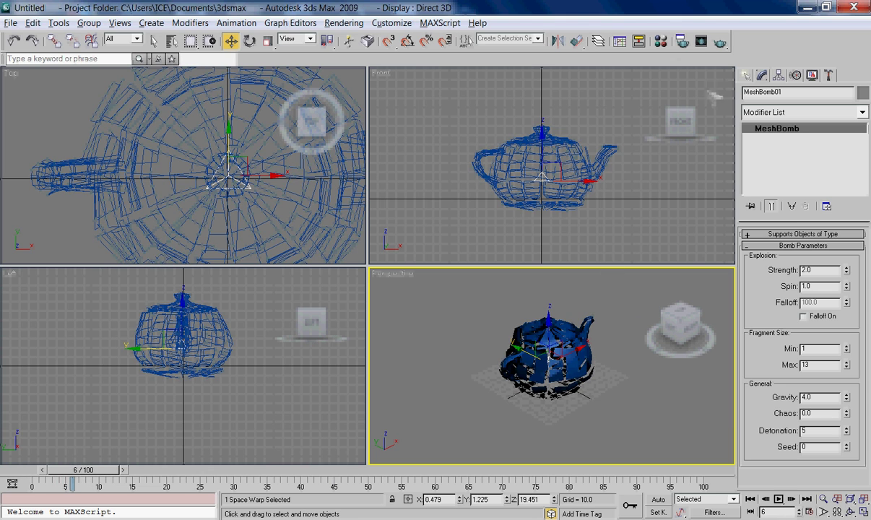
click(746, 76)
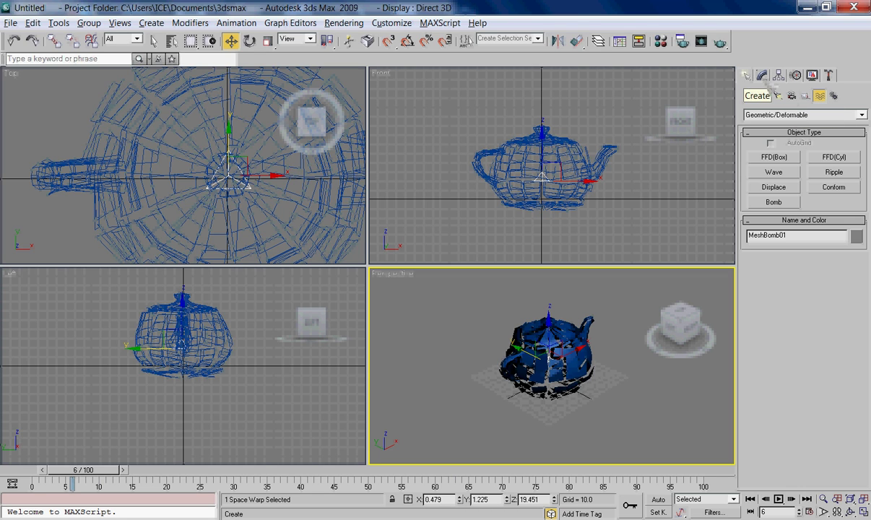
Step: Pick the Atmospheric Apparatus SphereGizmo helper and rewind the time slider to frame 0
click(805, 96)
click(802, 115)
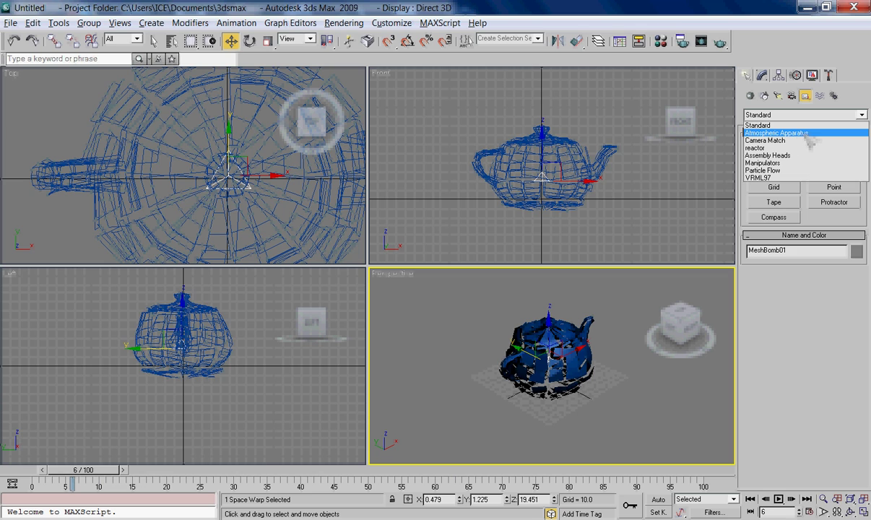
click(810, 137)
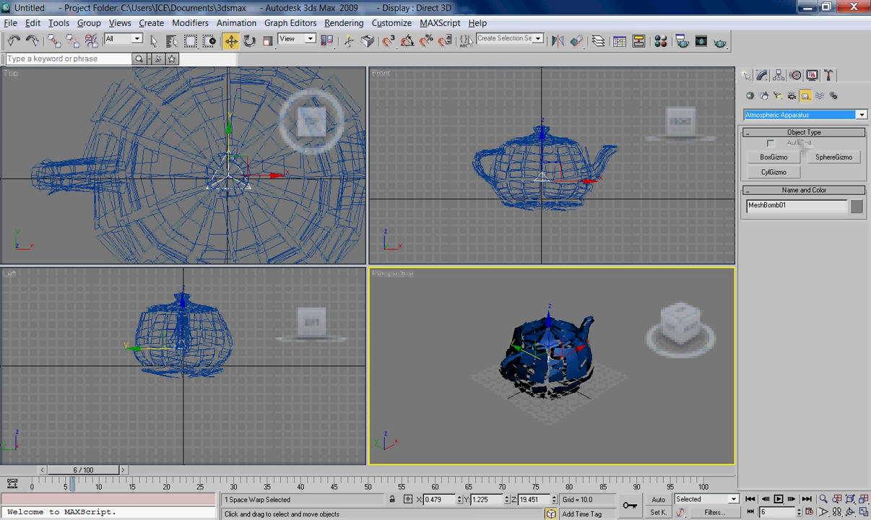
click(833, 158)
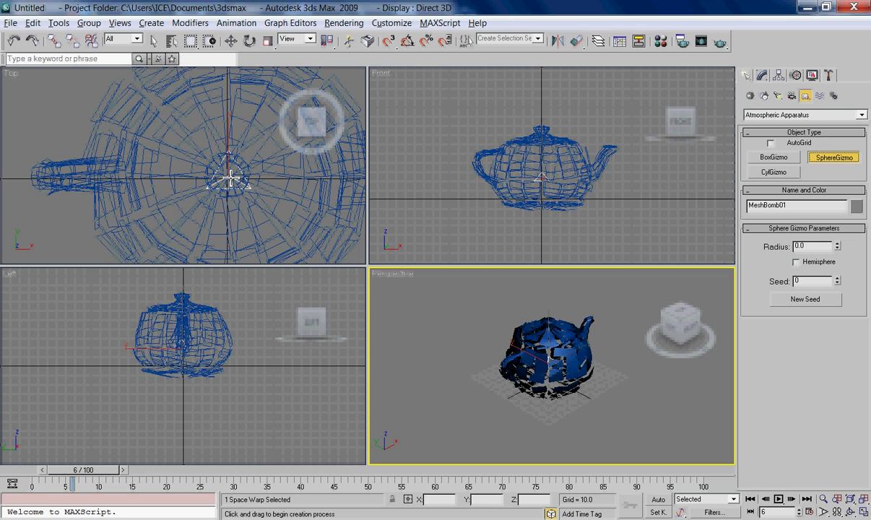
drag(76, 469, 32, 469)
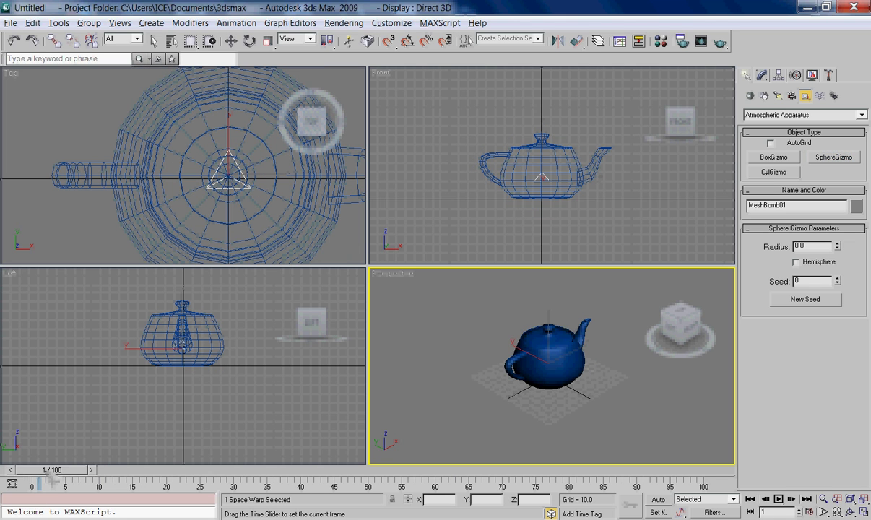
Step: Draw SphereGizmo01 with radius 98.011 around the teapot and lift it to Z 22.944
mouse_move(229, 176)
mouse_down()
mouse_move(420, 325)
mouse_move(469, 292)
mouse_up()
click(579, 210)
key(w)
drag(541, 164, 547, 144)
Step: Add a Fire Effect atmosphere to SphereGizmo01 and open its Setup in Environment and Effects
right_click(619, 312)
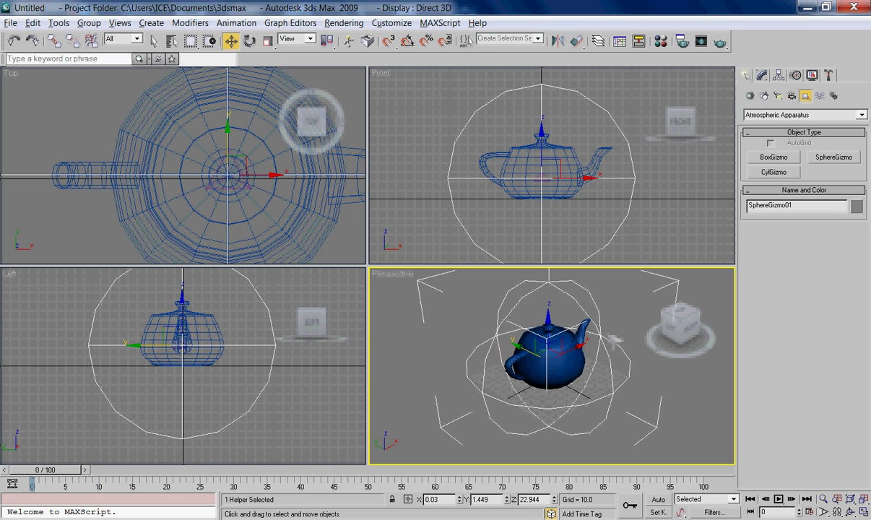
click(761, 75)
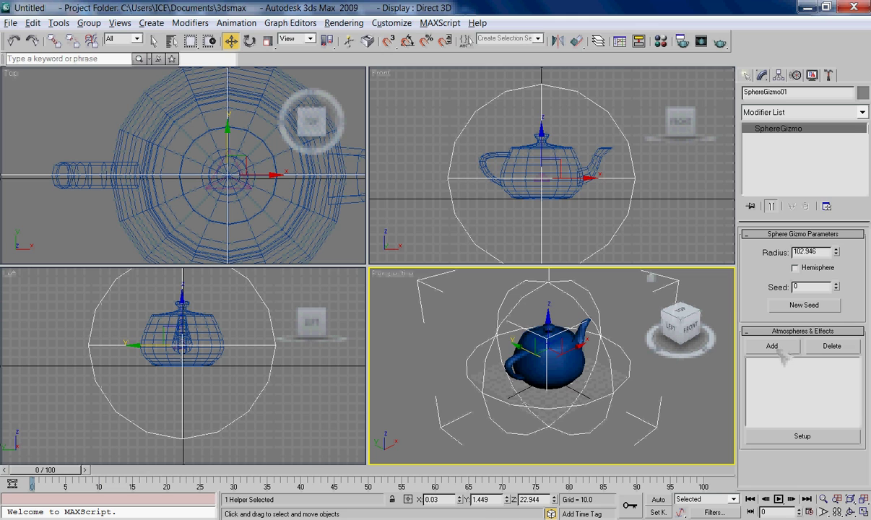
click(771, 346)
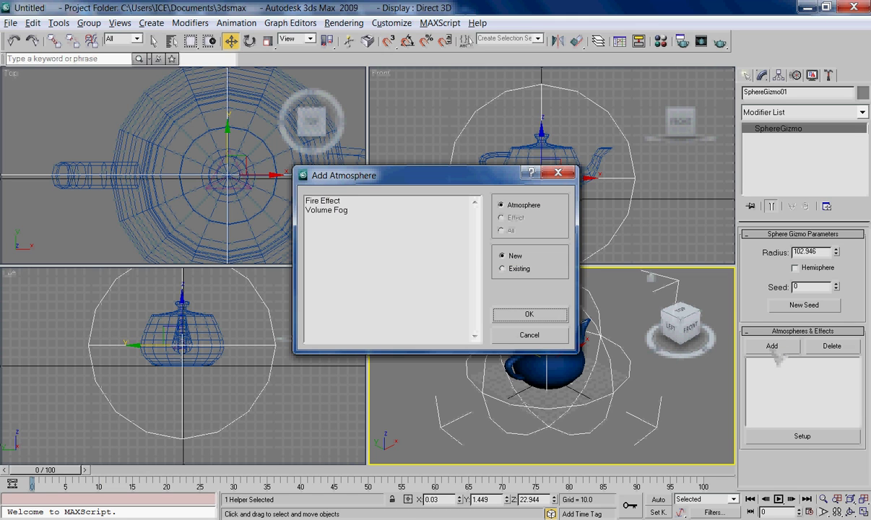
click(337, 205)
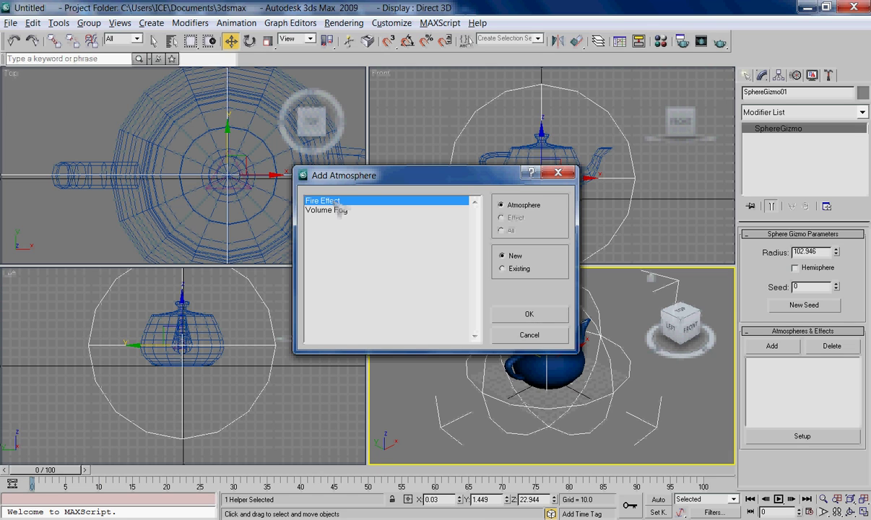
click(336, 211)
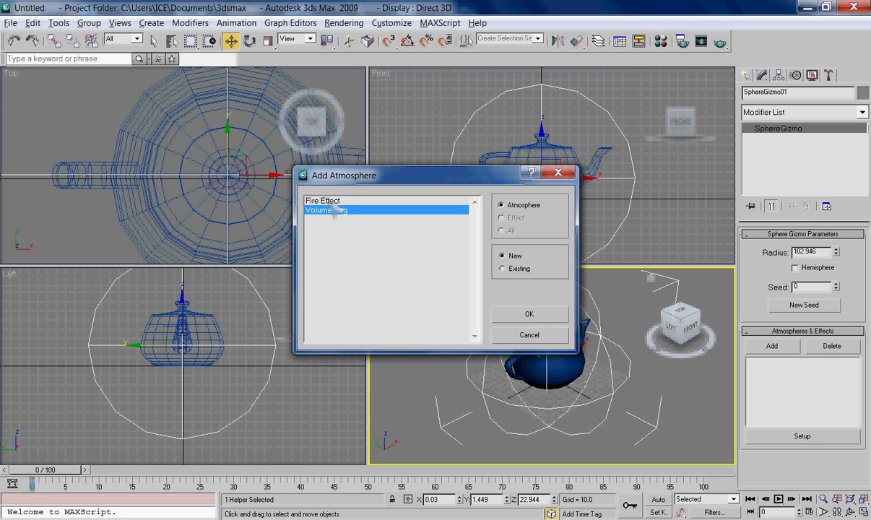
click(330, 205)
click(527, 313)
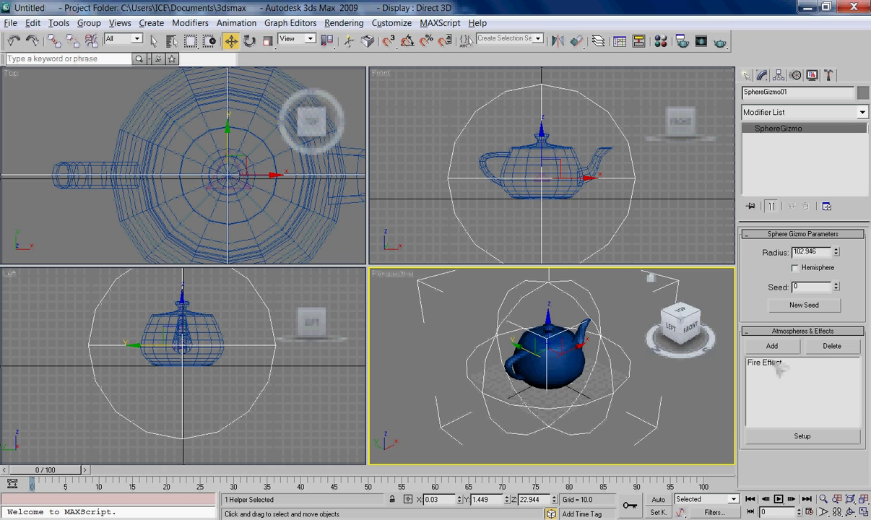
click(755, 362)
click(802, 439)
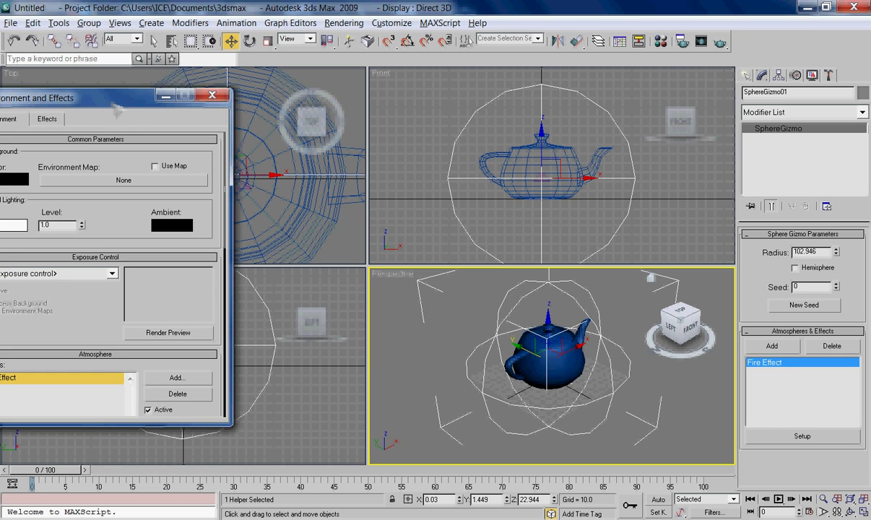
Step: Reposition the Environment and Effects window and test-render the default fire
drag(115, 109, 329, 108)
drag(327, 317, 291, 101)
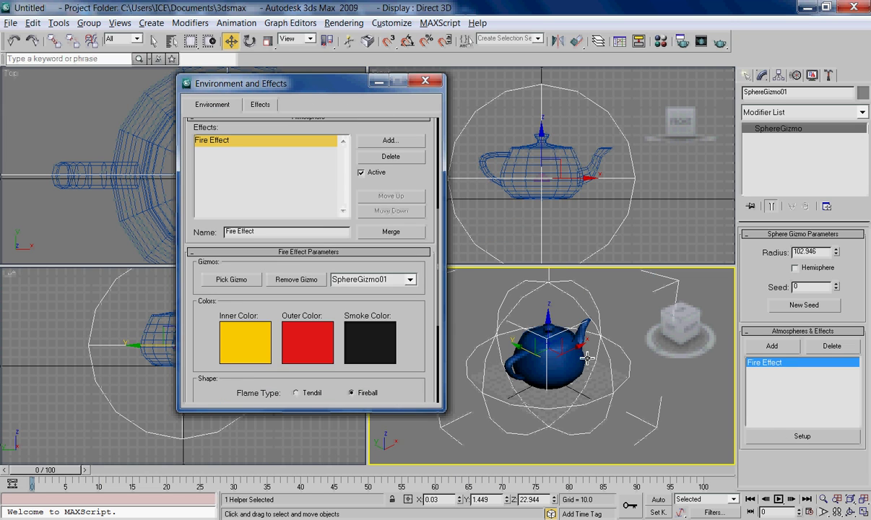
key(shift+q)
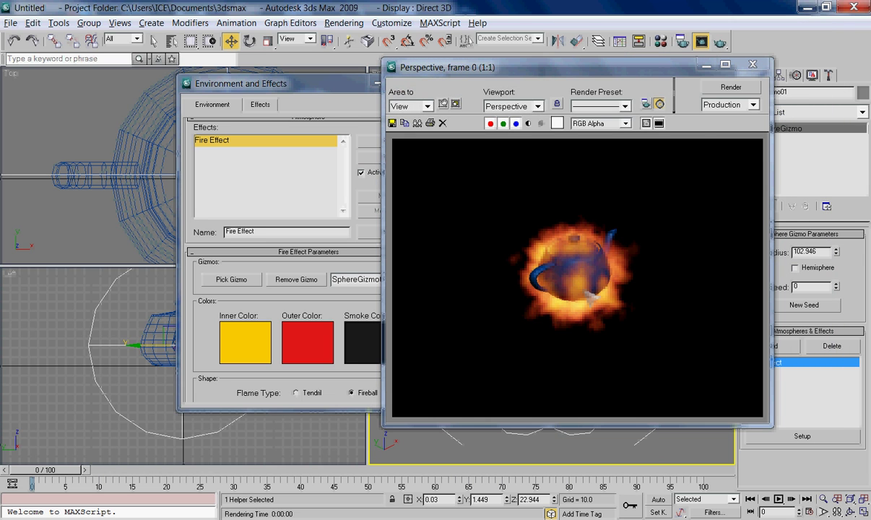
click(752, 64)
mouse_move(433, 350)
mouse_down()
mouse_move(438, 187)
mouse_move(430, 226)
mouse_up()
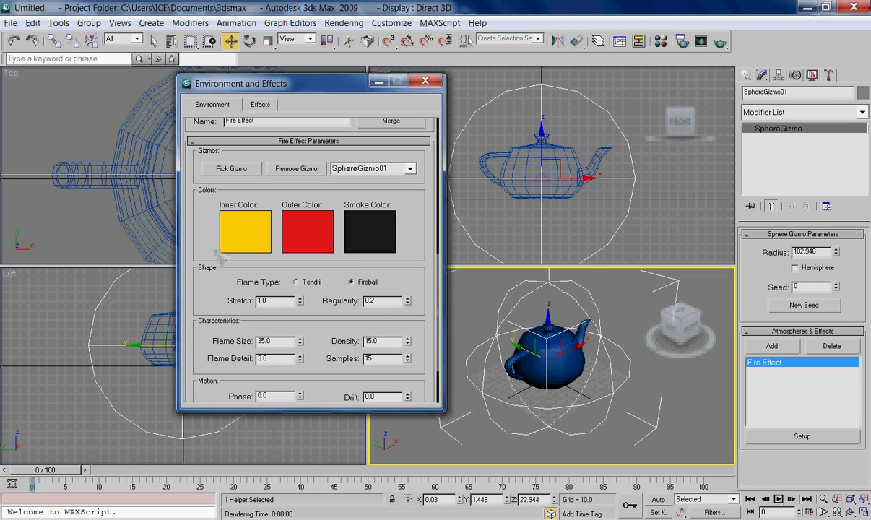
Step: Make the fire's inner colour green and outer colour blue, then render a preview
click(233, 232)
mouse_move(252, 120)
mouse_down()
mouse_move(233, 85)
mouse_move(260, 88)
mouse_up()
click(441, 198)
click(307, 232)
click(441, 198)
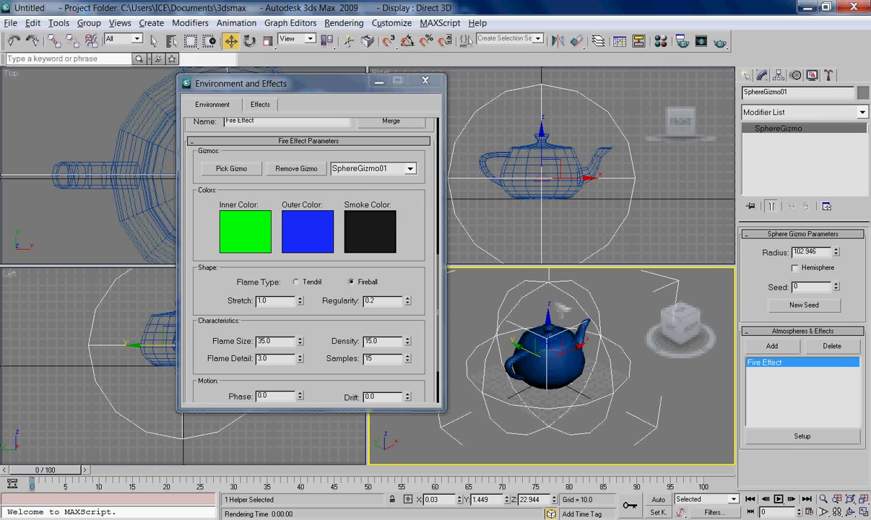
click(700, 41)
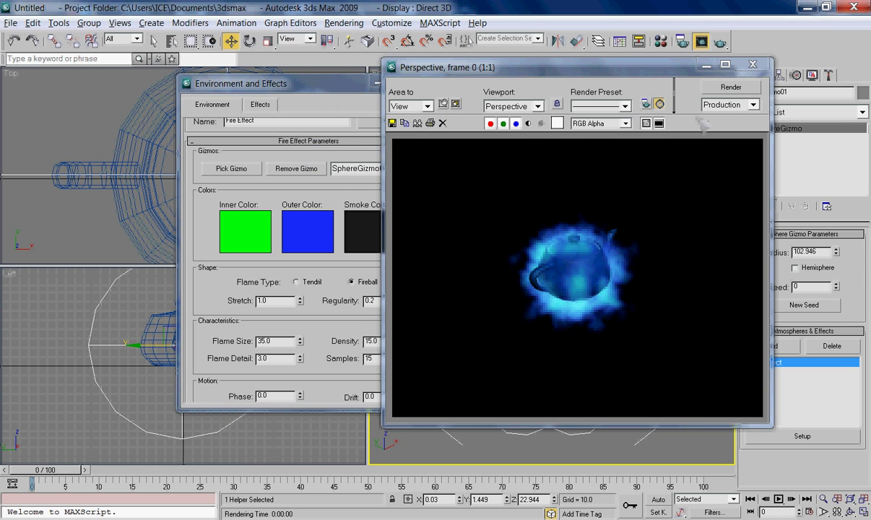
click(752, 64)
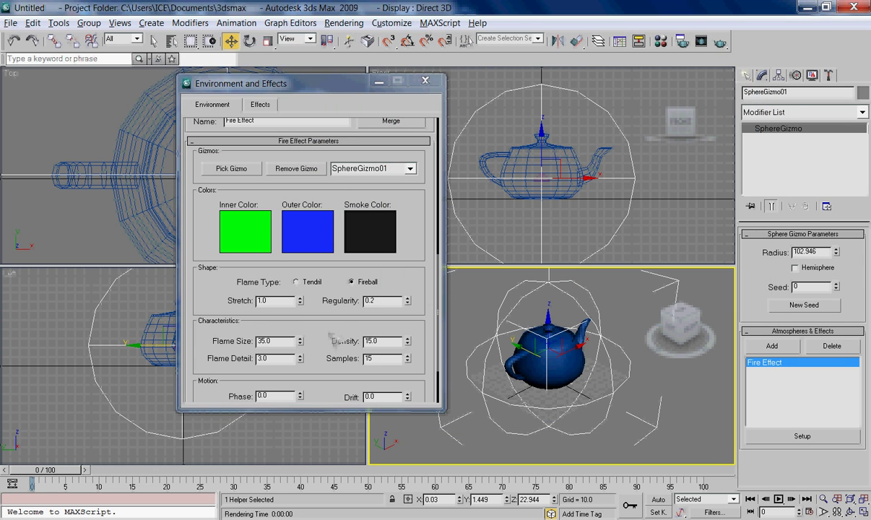
scroll(318, 289, down, 3)
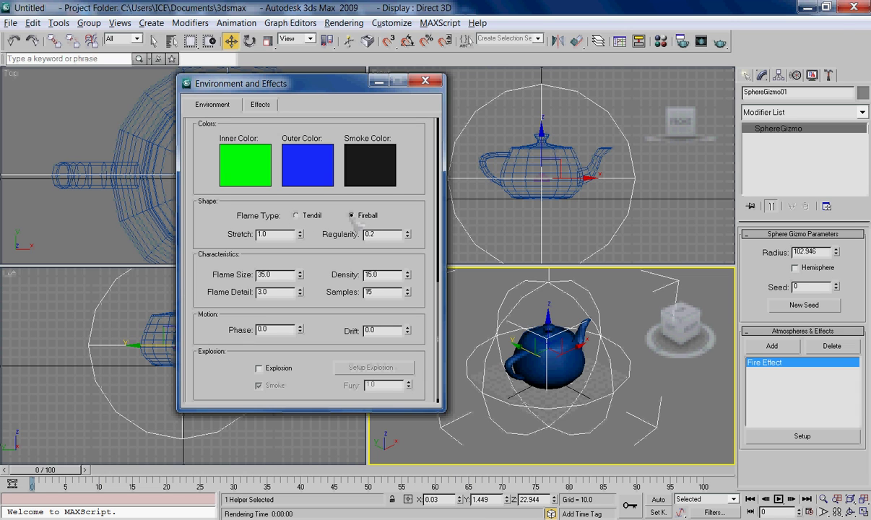
Step: Test-render fireball flames with Stretch 84.4 and Regularity at 1.0 versus 0.2
key(shift+q)
drag(286, 100, 194, 120)
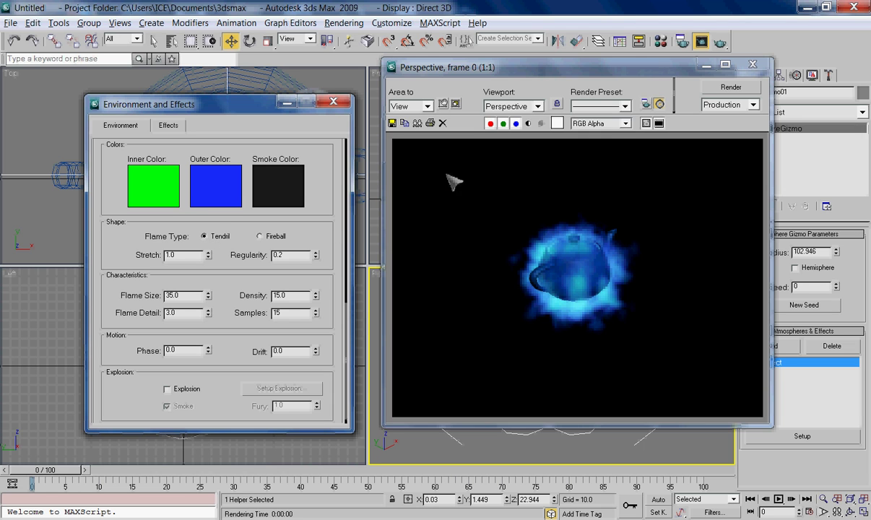
key(shift+q)
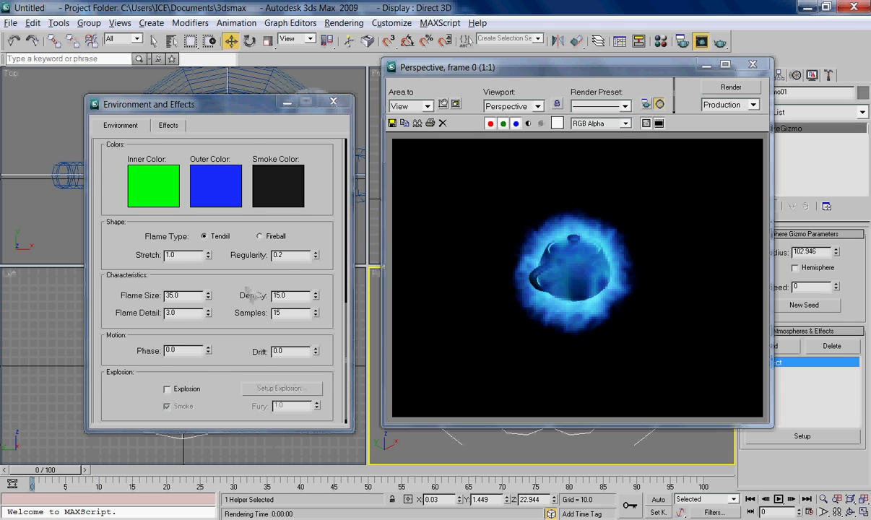
drag(242, 265, 242, 258)
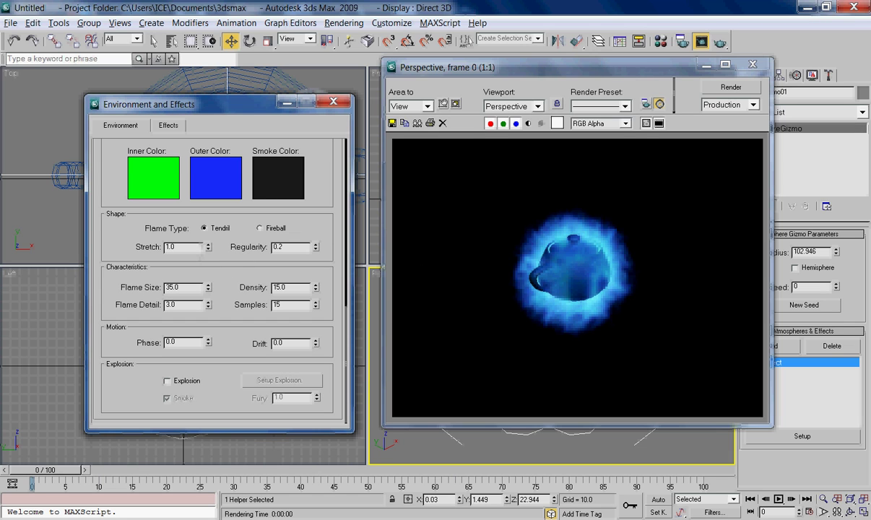
drag(208, 246, 208, 209)
key(shift+q)
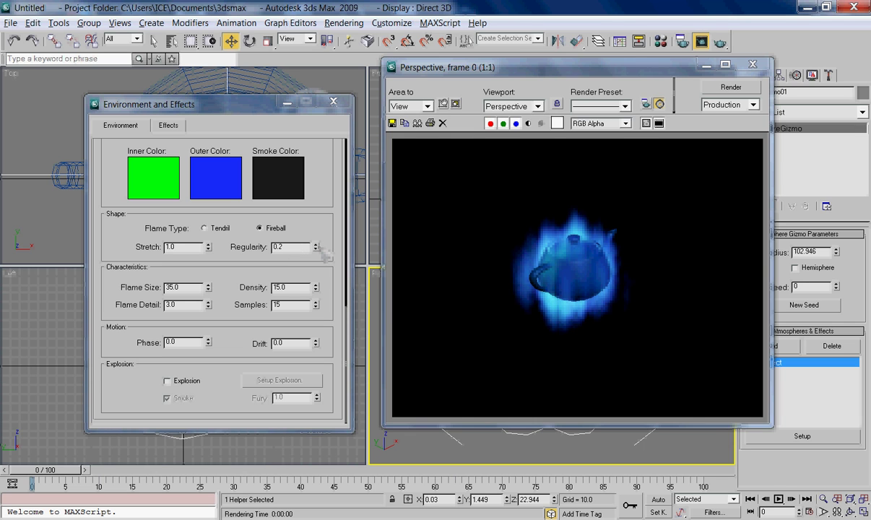
drag(315, 246, 315, 235)
key(shift+q)
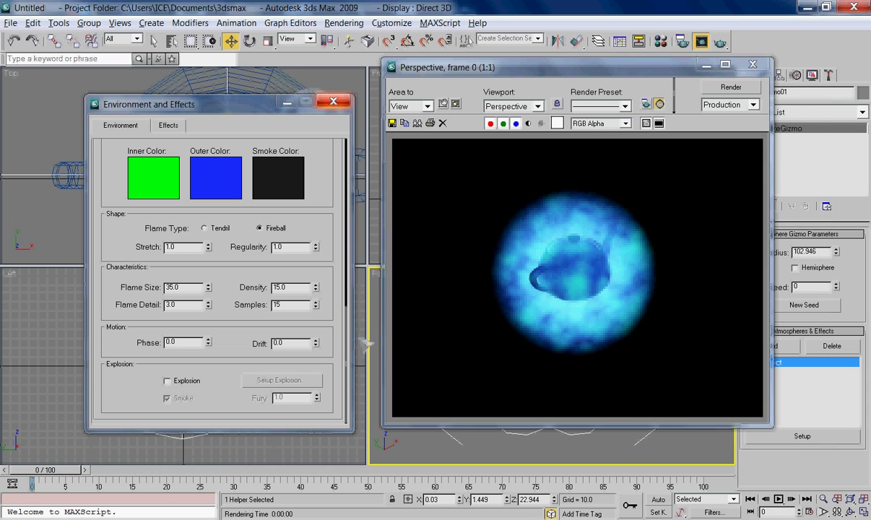
key(shift+q)
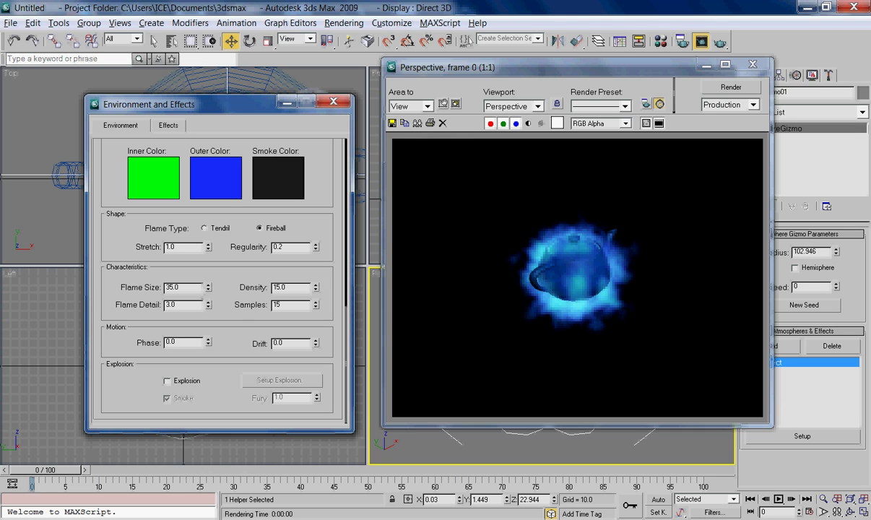
Step: Set Flame Size to 48.13 and render the larger blue flames
drag(208, 286, 208, 245)
key(shift+q)
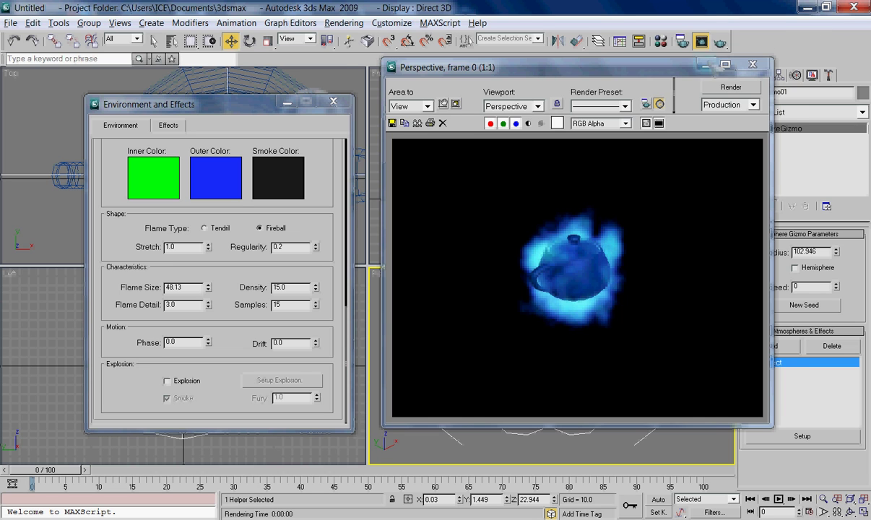
click(706, 64)
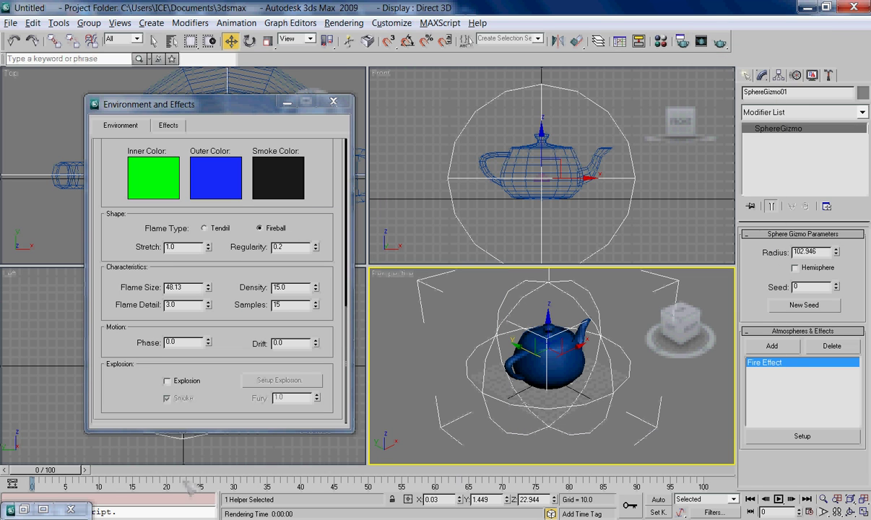
Step: Test Flame Size at 10.07, then enlarge it to 35 and re-render
click(24, 509)
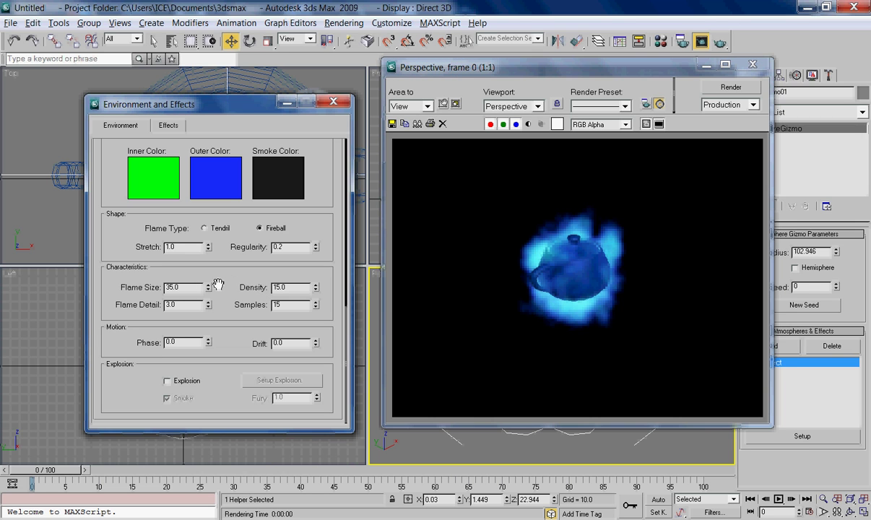
key(shift+q)
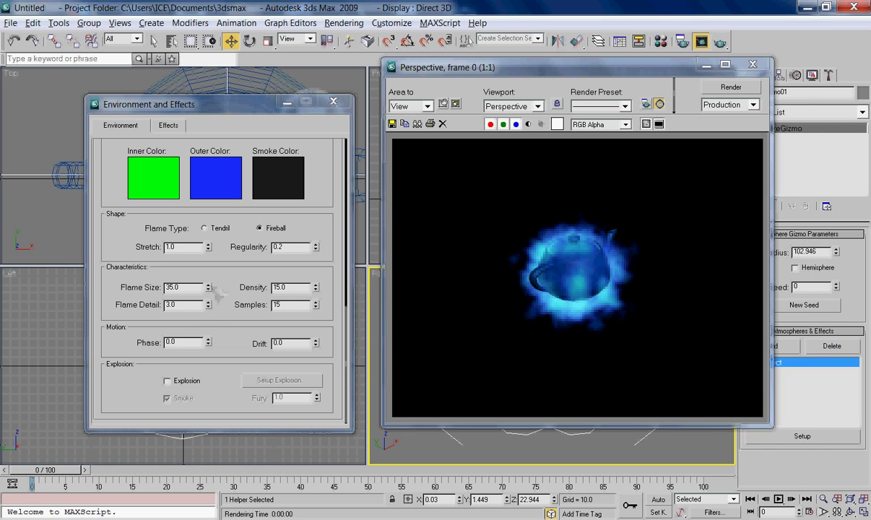
drag(208, 287, 208, 303)
key(shift+q)
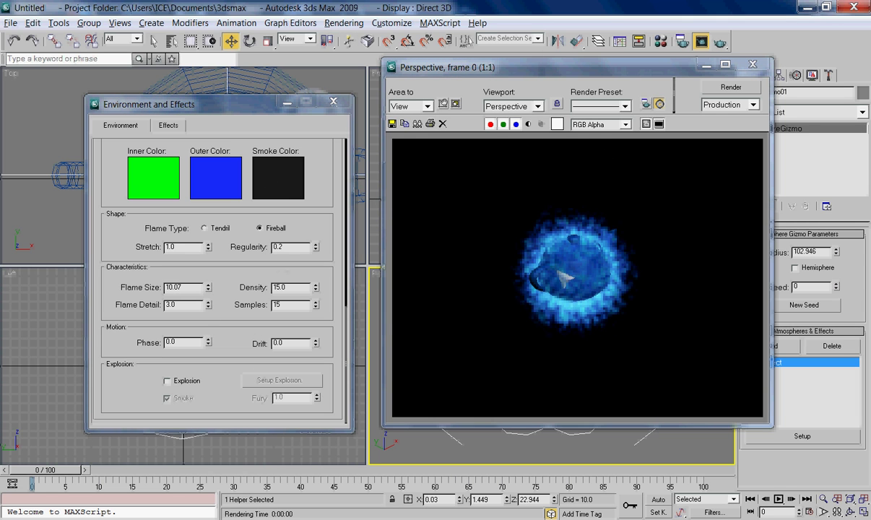
drag(208, 287, 208, 267)
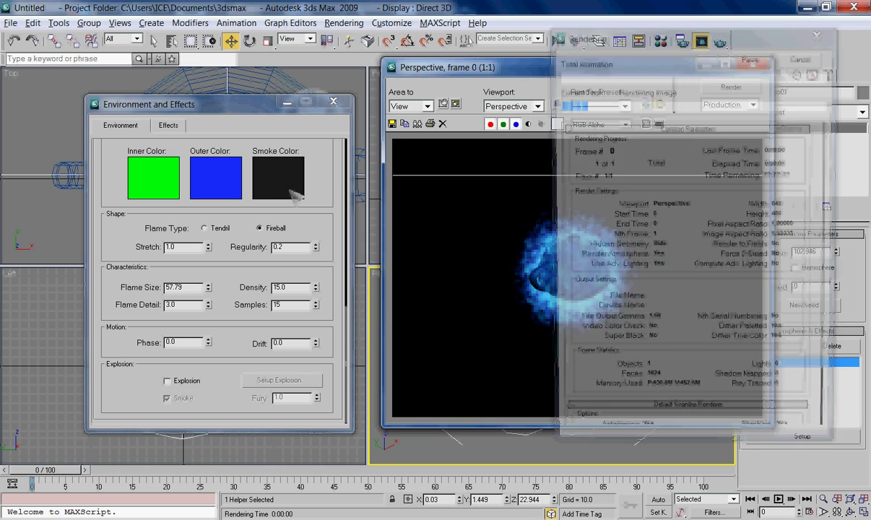
key(shift+q)
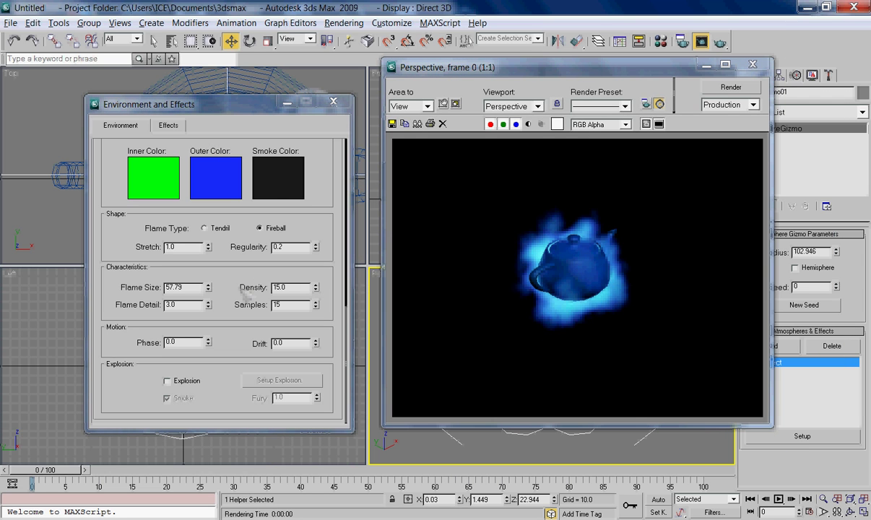
text(35)
key(F9)
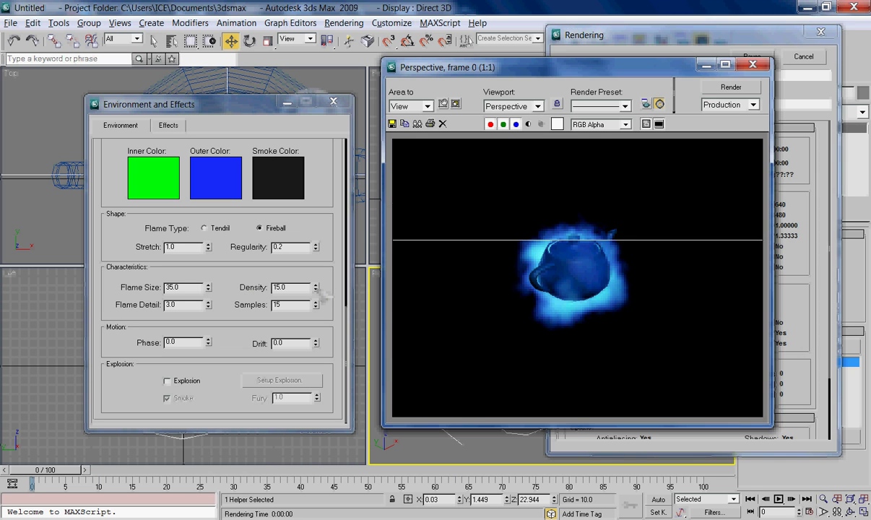
Step: Try higher Density and Flame Detail 10.0 in renders, settle on Flame Detail 3.0, and close the frame
mouse_move(315, 286)
mouse_down()
mouse_move(322, 142)
mouse_move(296, 278)
mouse_up()
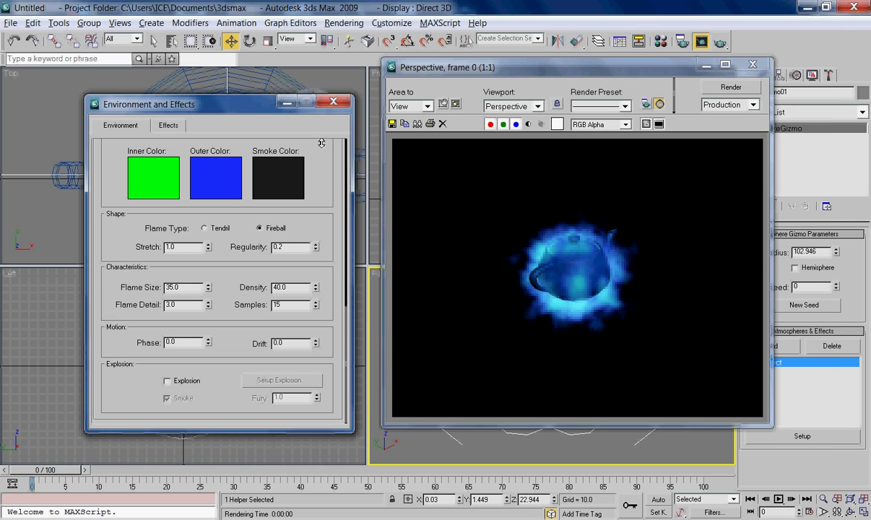
key(F9)
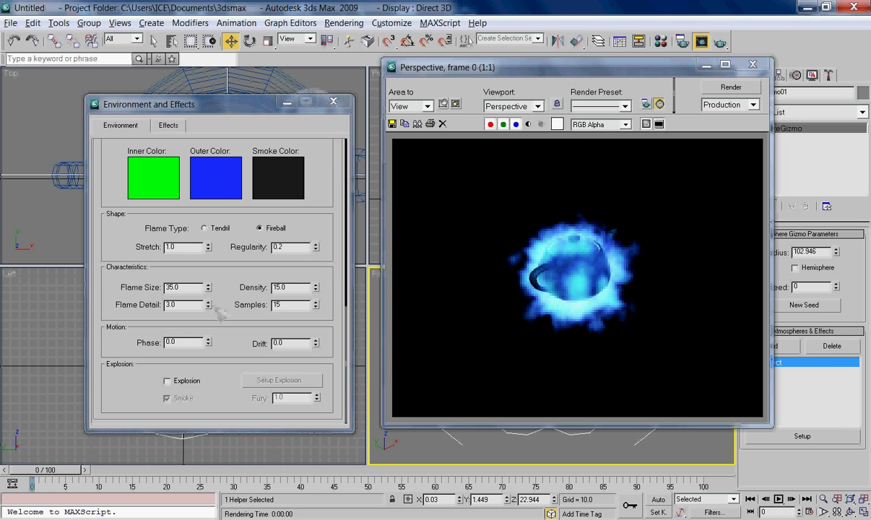
drag(208, 304, 214, 335)
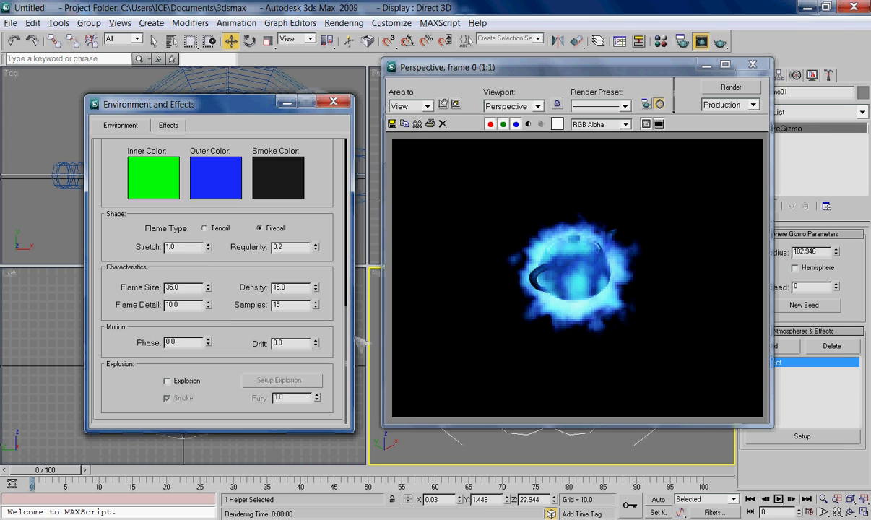
key(F9)
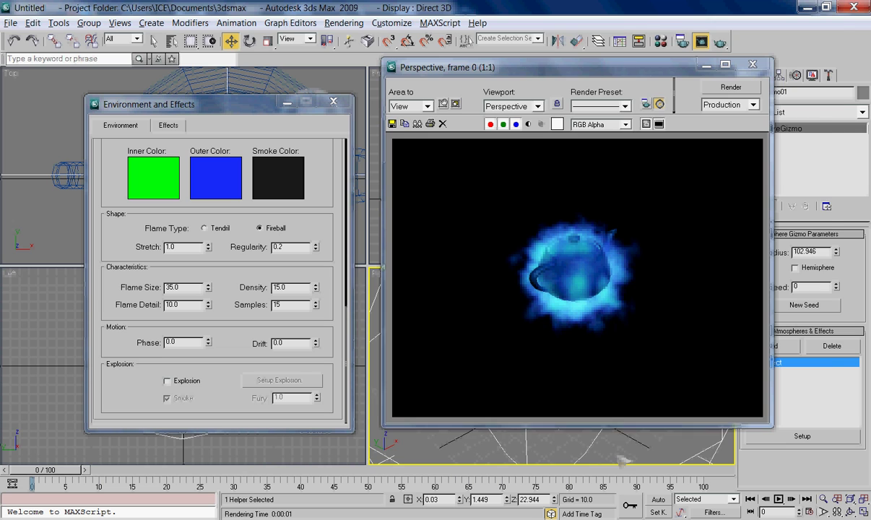
key(F9)
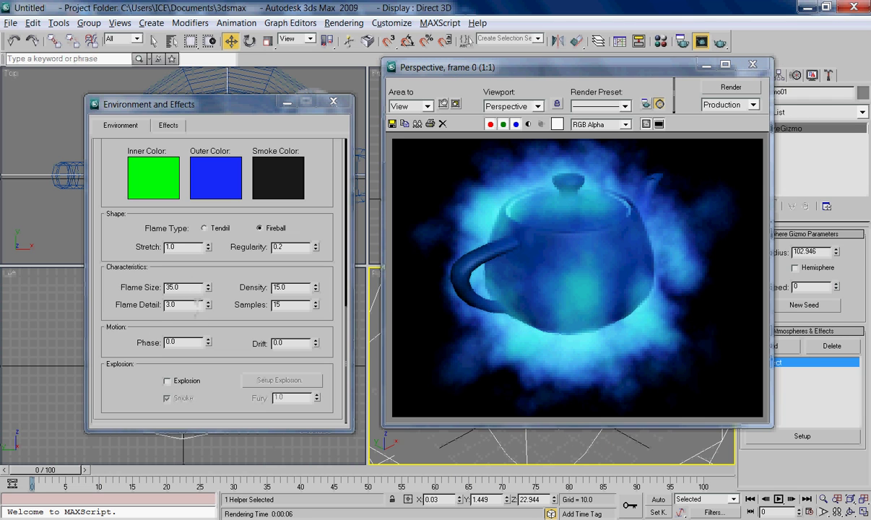
key(shift+q)
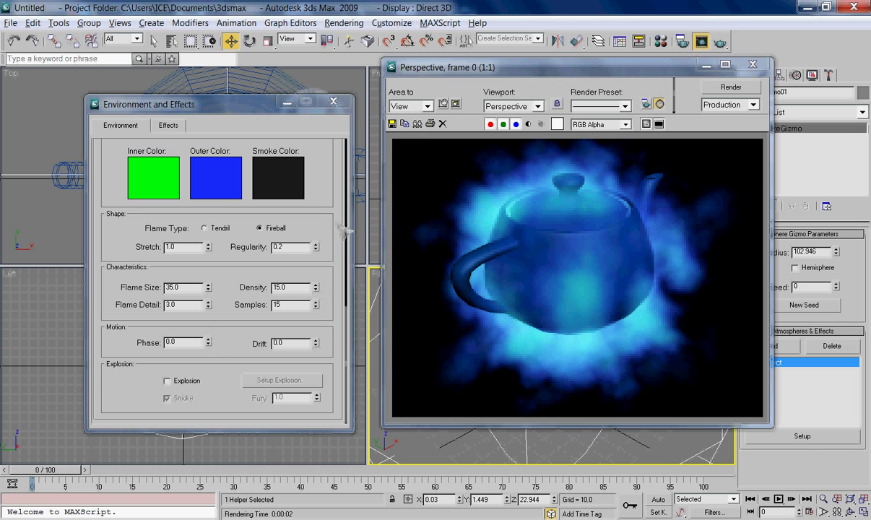
click(330, 300)
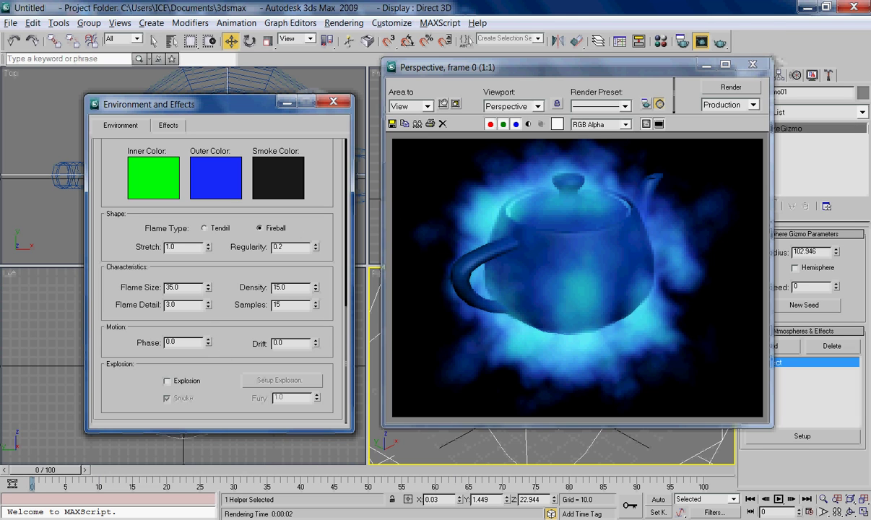
click(706, 65)
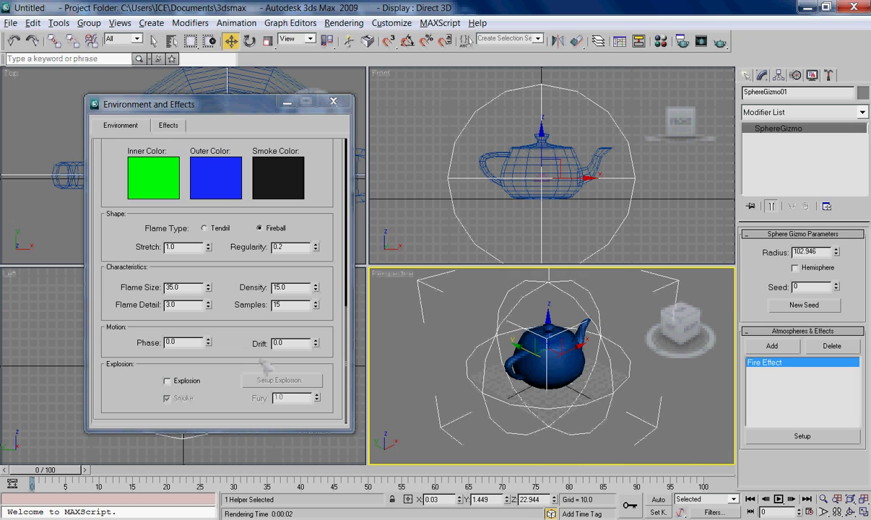
Step: Enable Explosion on the fire effect with start time 4 and end time 100
click(242, 339)
drag(137, 380, 121, 379)
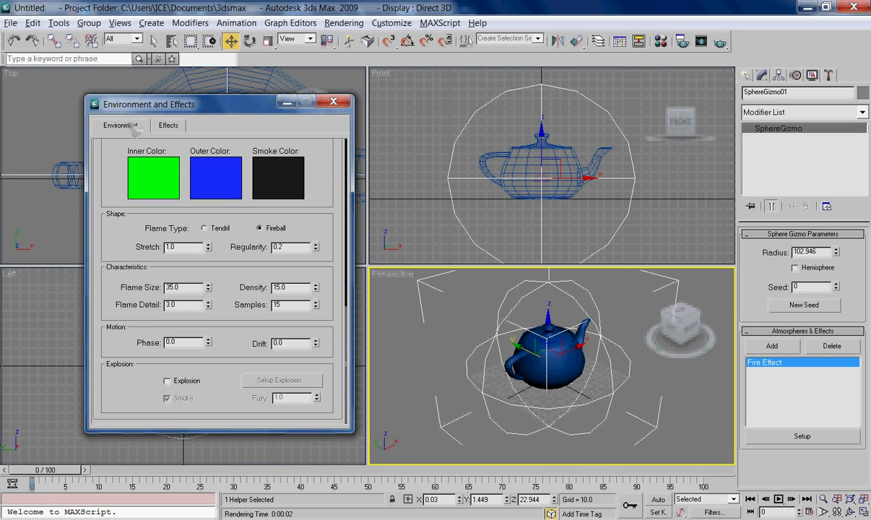
click(169, 381)
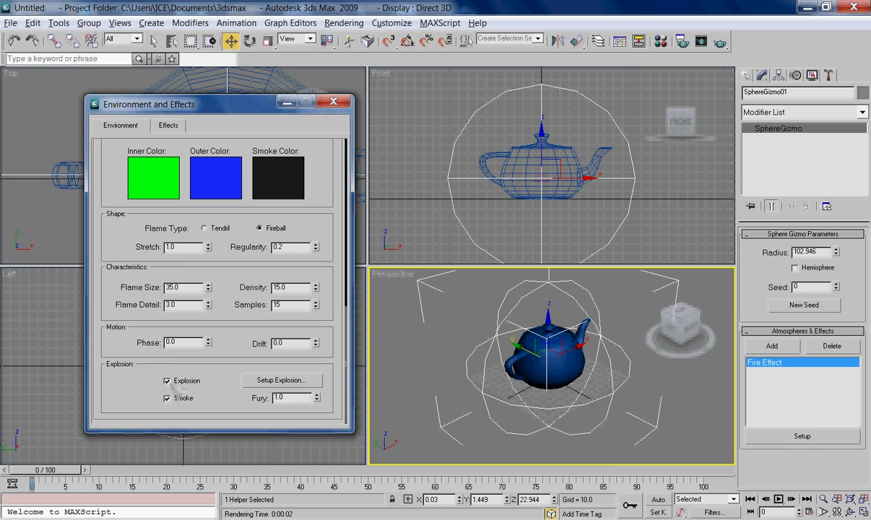
click(278, 379)
double_click(195, 260)
text(4)
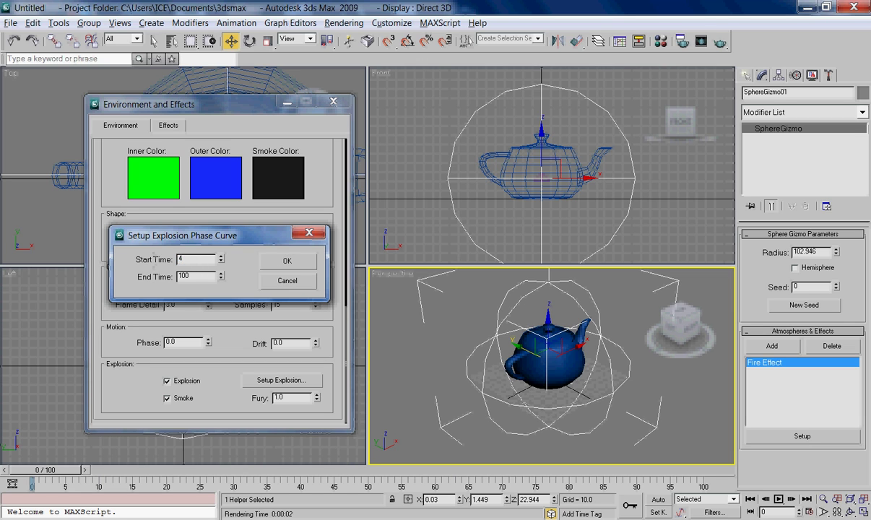
key(Return)
Step: Move the animation to frame 4 and render the current frame
drag(32, 469, 104, 478)
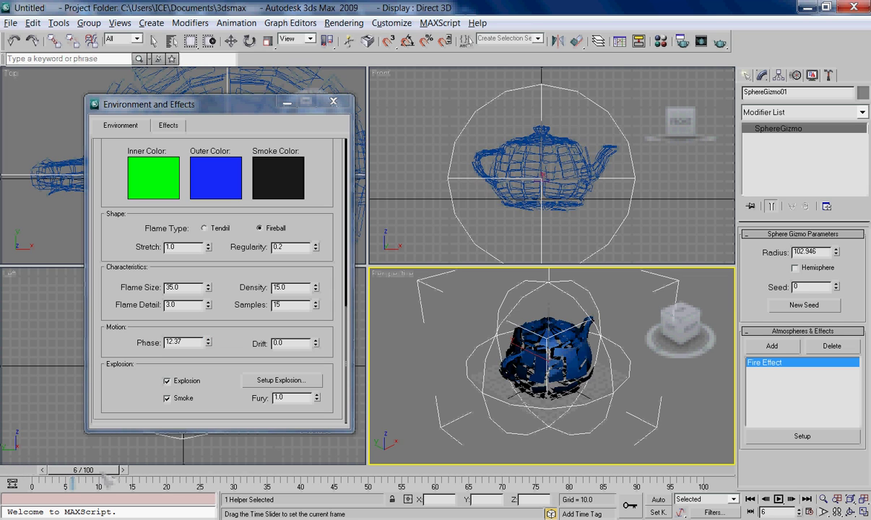
key(w)
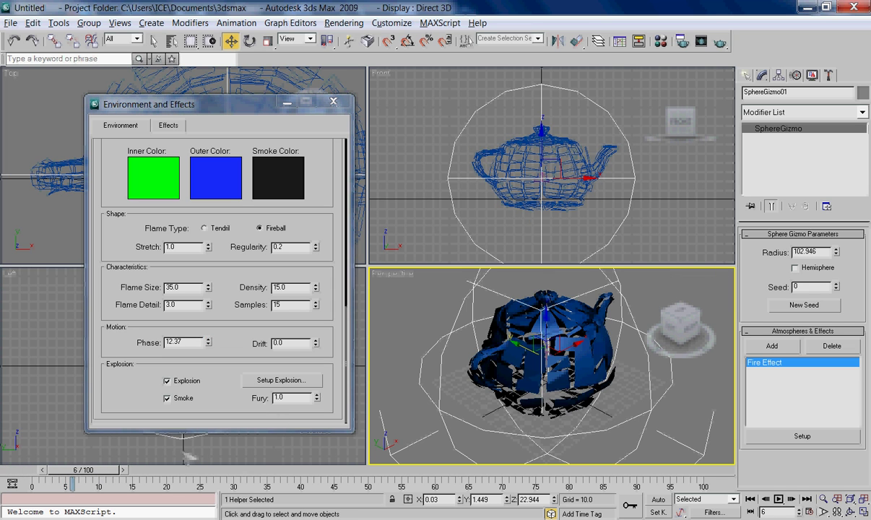
key(comma)
key(comma)
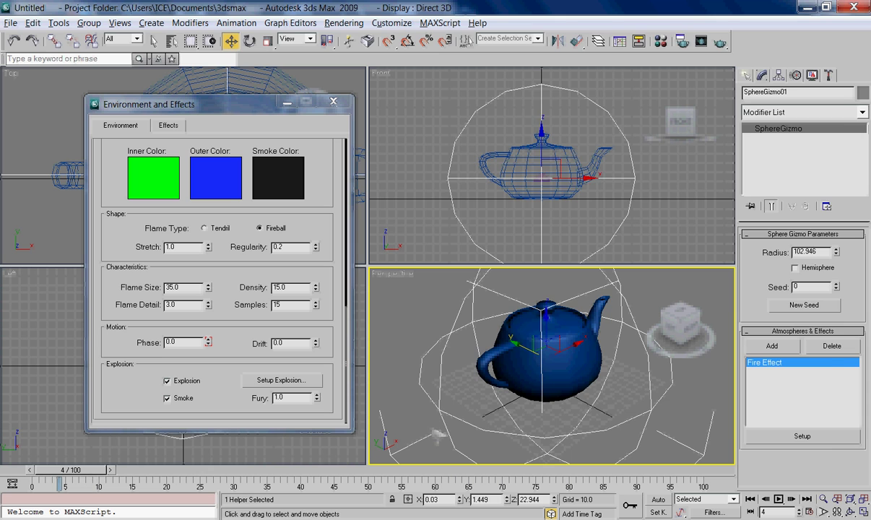
key(shift+q)
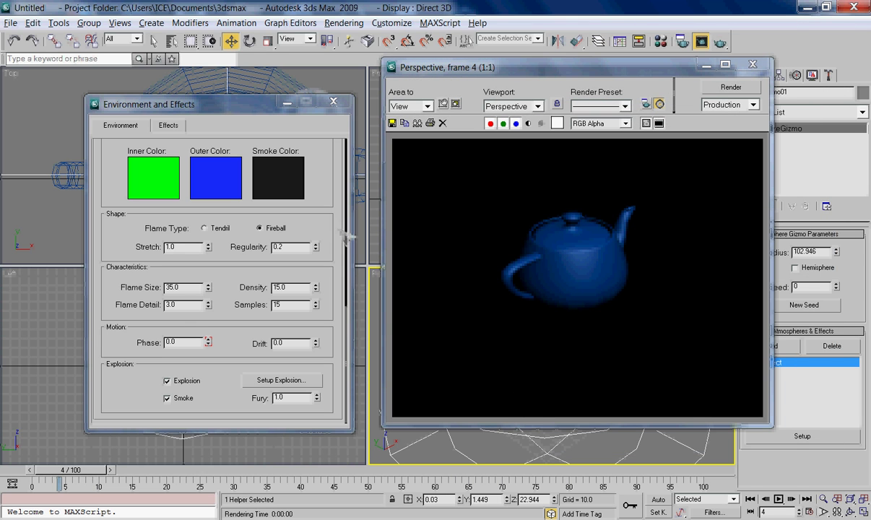
Step: Set flame Regularity to 0.4 and render frame 6 mid-explosion
double_click(292, 247)
text(0.4)
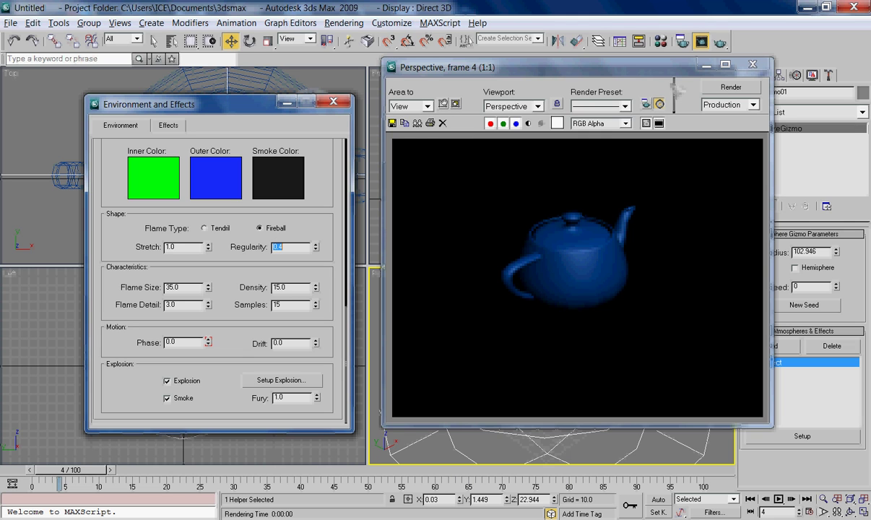
click(729, 87)
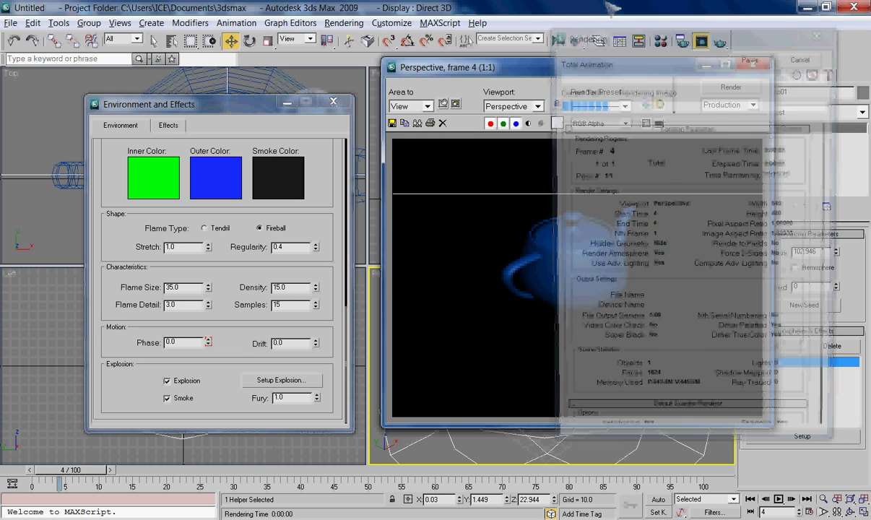
drag(66, 446, 90, 442)
key(F9)
key(F9)
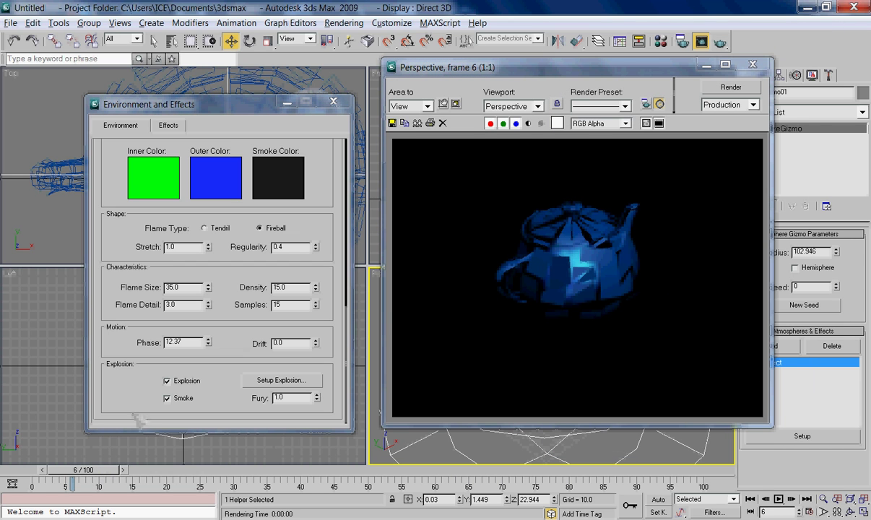
Step: Test a Regularity of 1.0 with a re-render, then reselect the Regularity value
drag(316, 244, 316, 216)
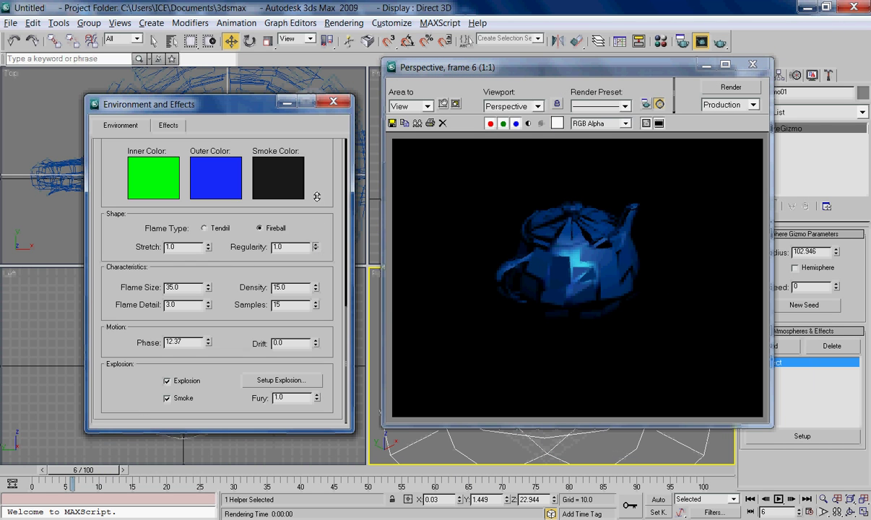
key(F9)
click(244, 246)
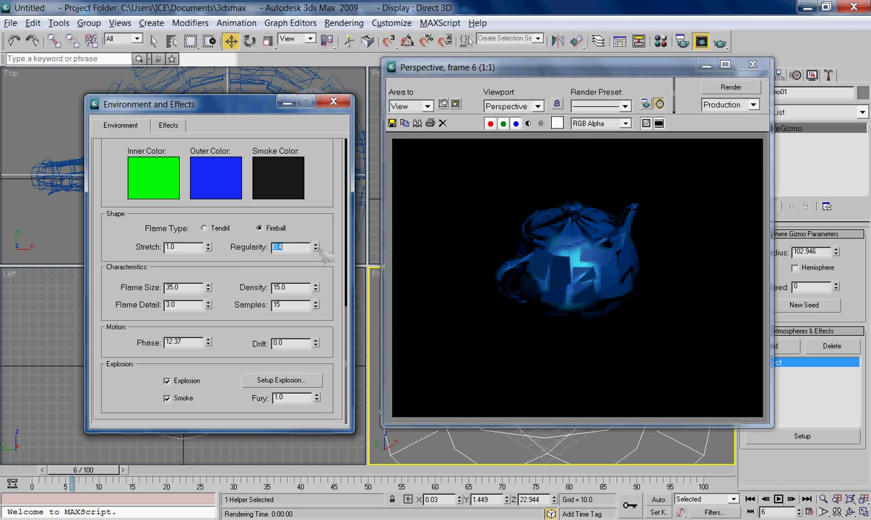
Step: Scale the SphereGizmo uniformly to about 145% from the quad menu
click(216, 332)
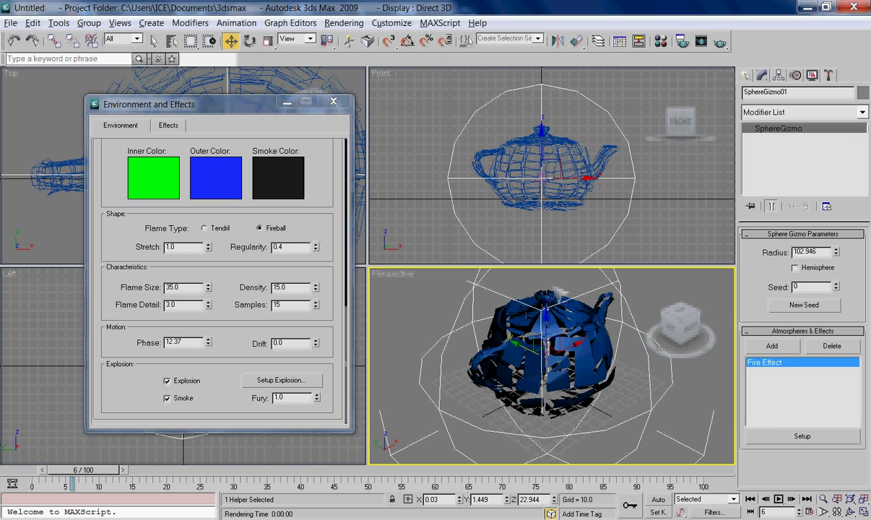
right_click(625, 312)
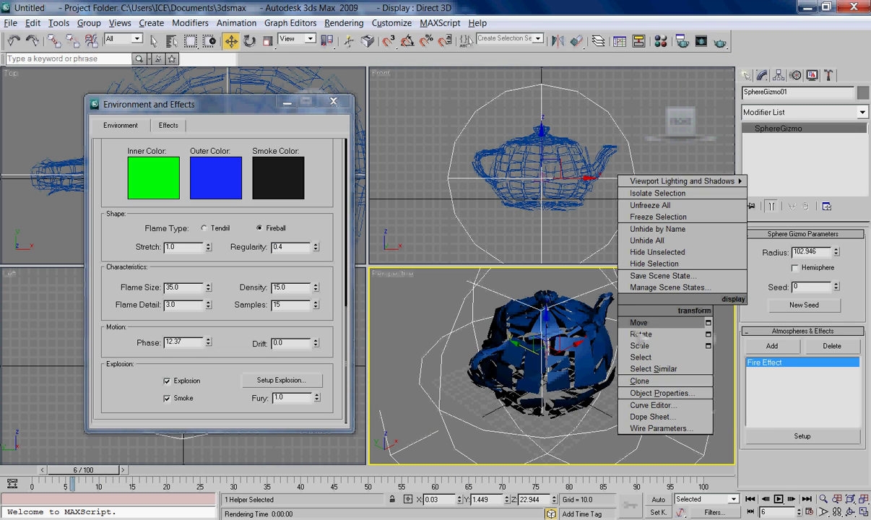
click(638, 342)
click(562, 171)
drag(563, 171, 592, 146)
Step: Render the perspective view at frame 6, then at frame 4, and close the preview
click(561, 347)
key(shift+q)
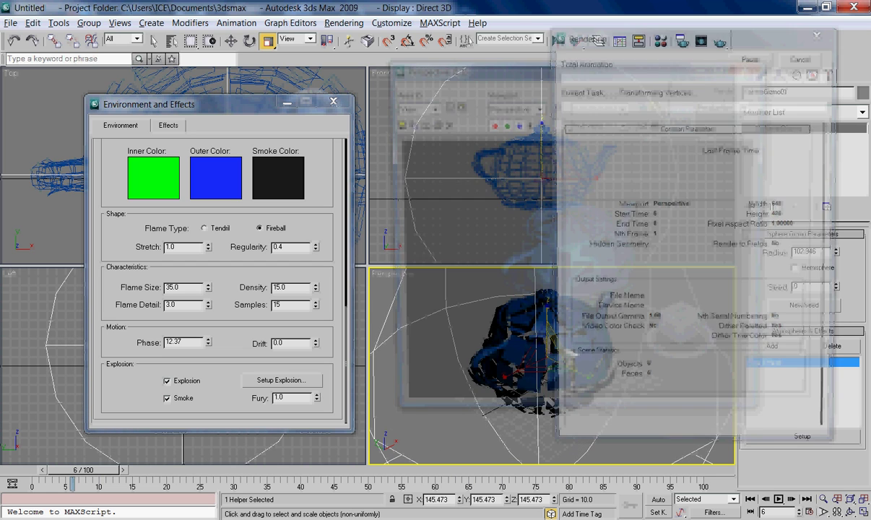
drag(86, 469, 61, 469)
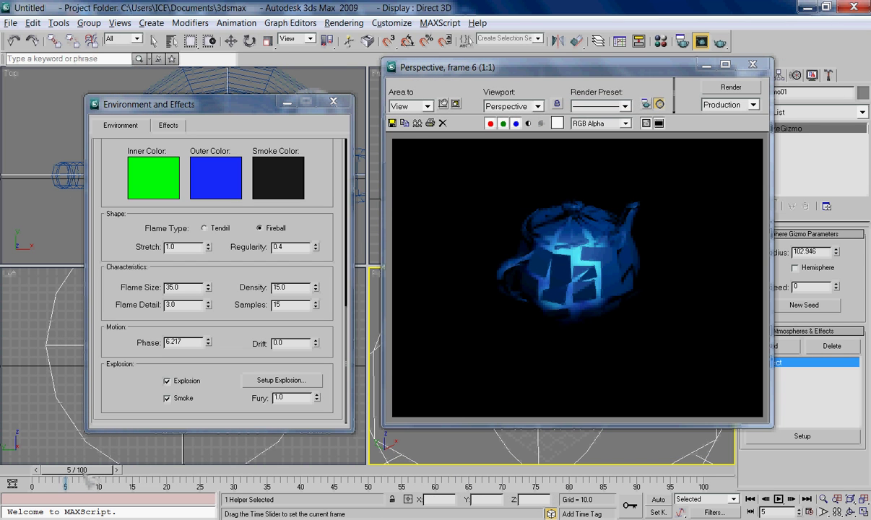
key(shift+q)
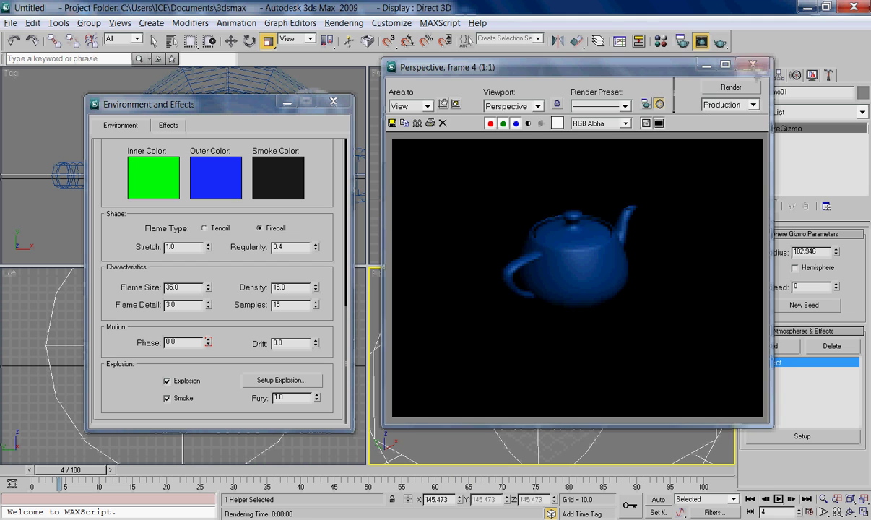
click(700, 41)
mouse_move(246, 264)
mouse_down()
mouse_move(246, 281)
mouse_move(237, 262)
mouse_up()
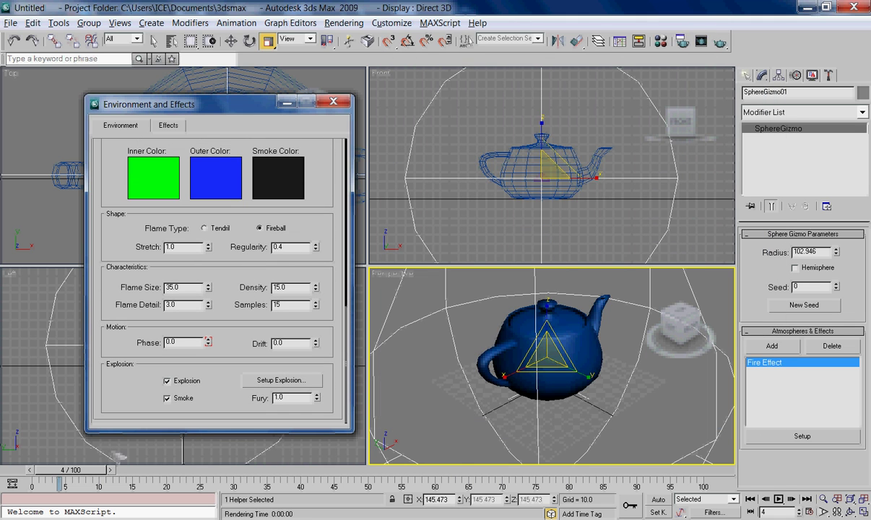
Step: Render test frames 30, 43 and 53 of the blue fireball and smoke
drag(61, 469, 233, 470)
key(shift+q)
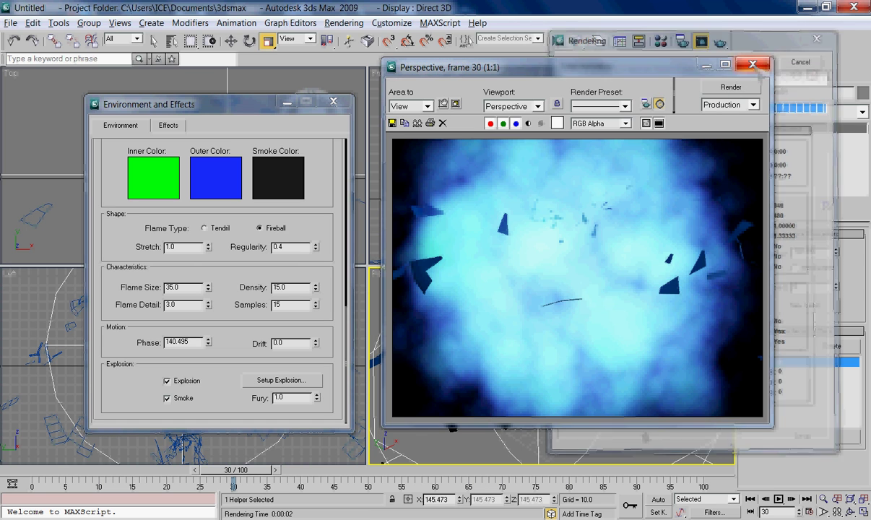
click(752, 64)
key(shift+q)
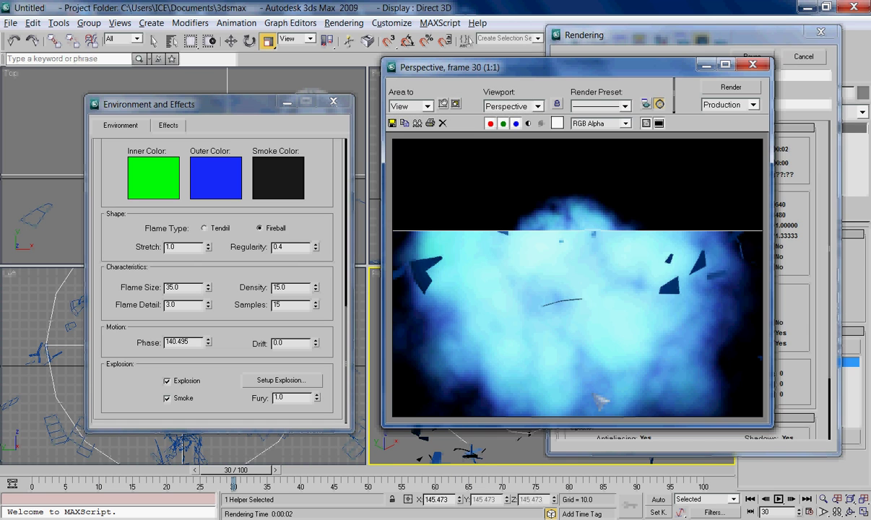
drag(239, 469, 321, 470)
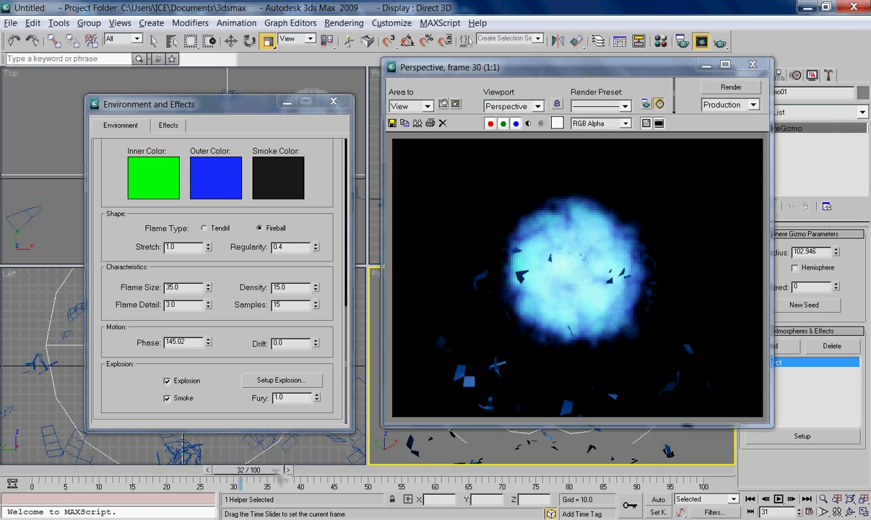
key(shift+q)
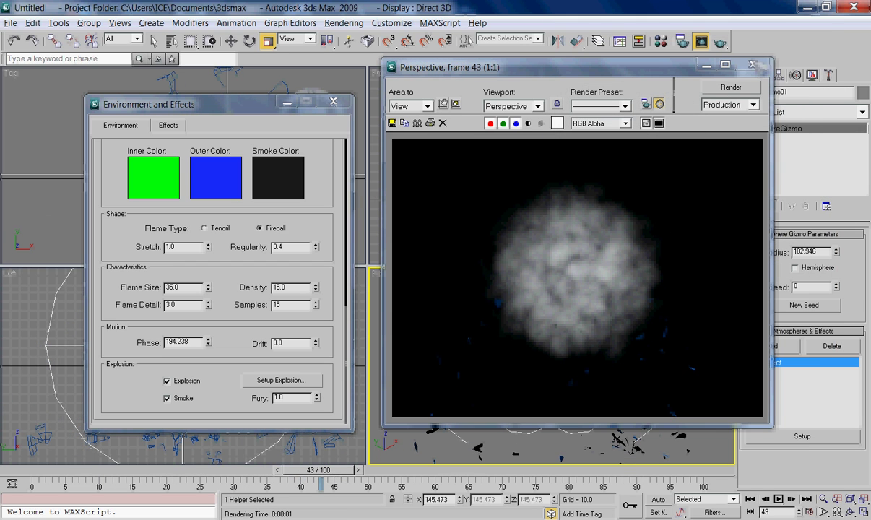
drag(329, 470, 388, 470)
key(shift+q)
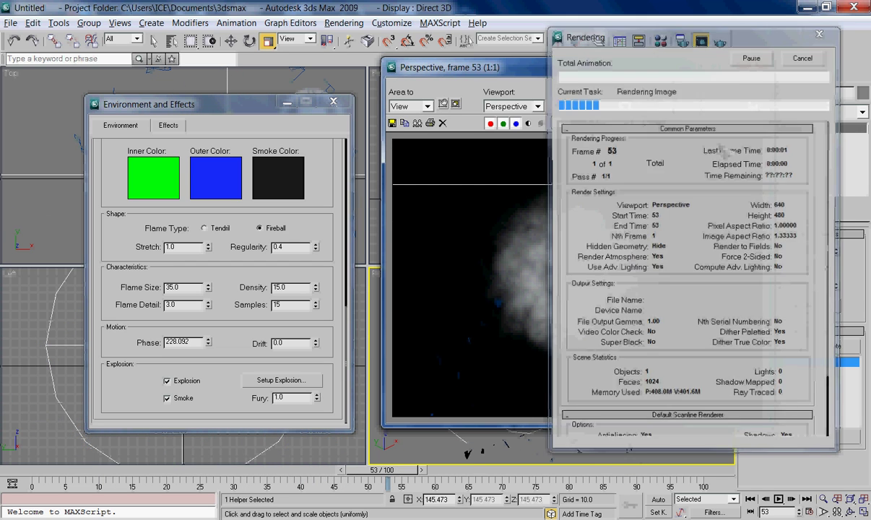
click(752, 65)
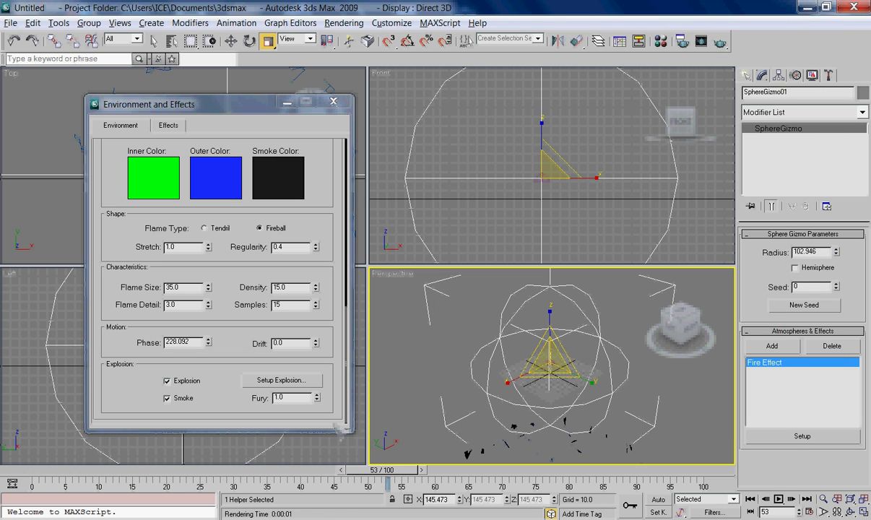
Step: Rewind to frame 4 and render the intact blue teapot
mouse_move(397, 477)
mouse_down()
mouse_move(54, 499)
mouse_move(70, 469)
mouse_up()
scroll(556, 358, up, 2)
scroll(554, 351, up, 3)
key(shift+q)
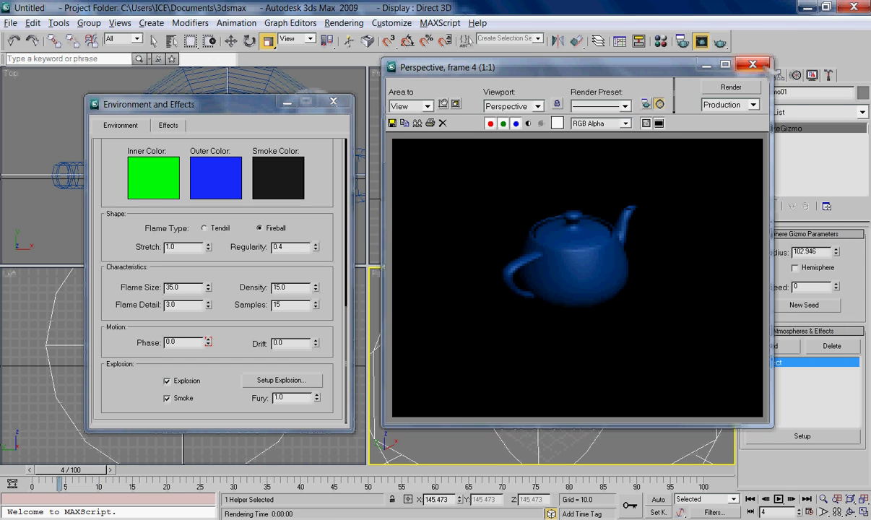
Step: Render frame 9, then set Flame Detail to 5.0 and re-render it
click(802, 53)
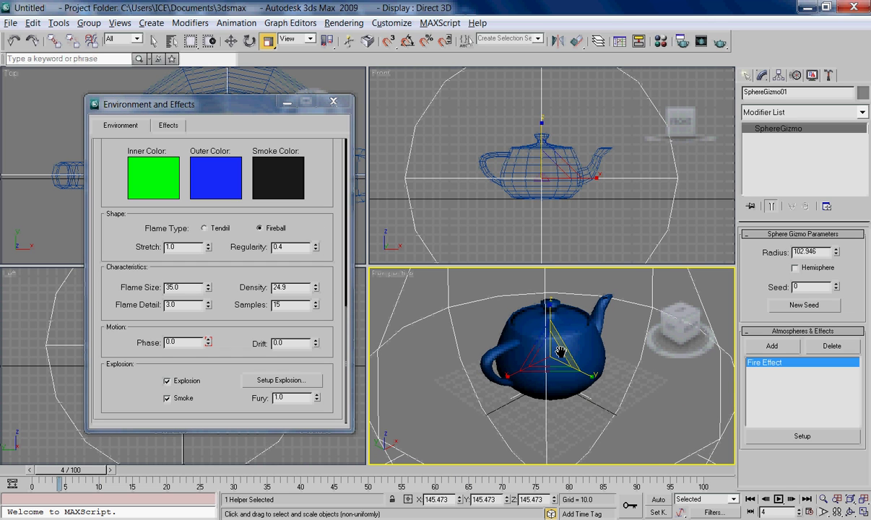
drag(87, 471, 119, 477)
key(shift+q)
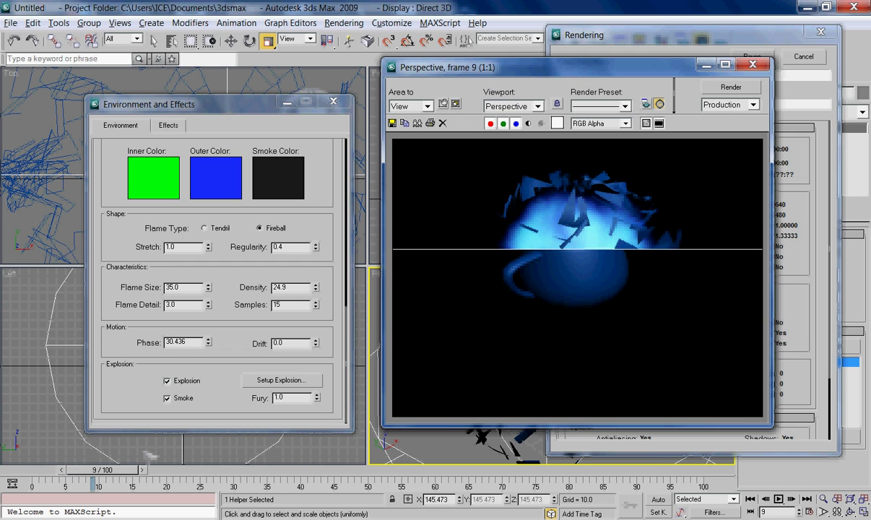
click(198, 304)
text(5)
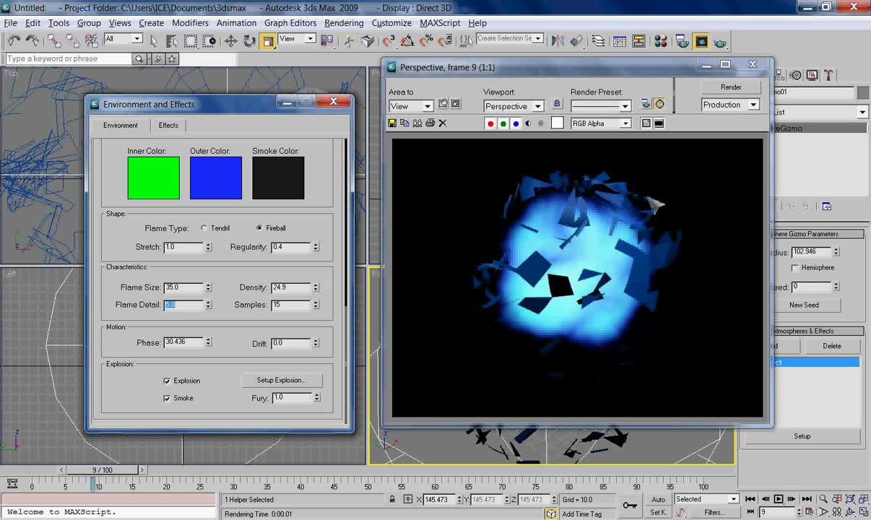
key(shift+q)
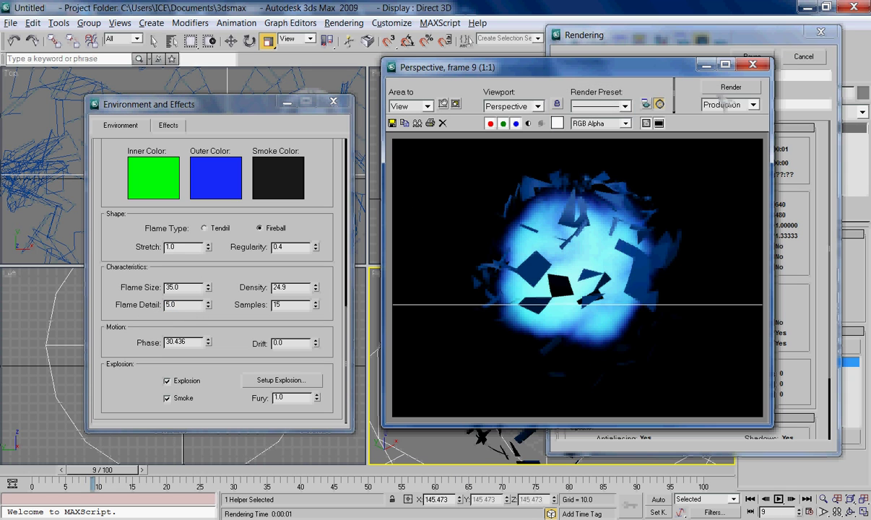
click(752, 65)
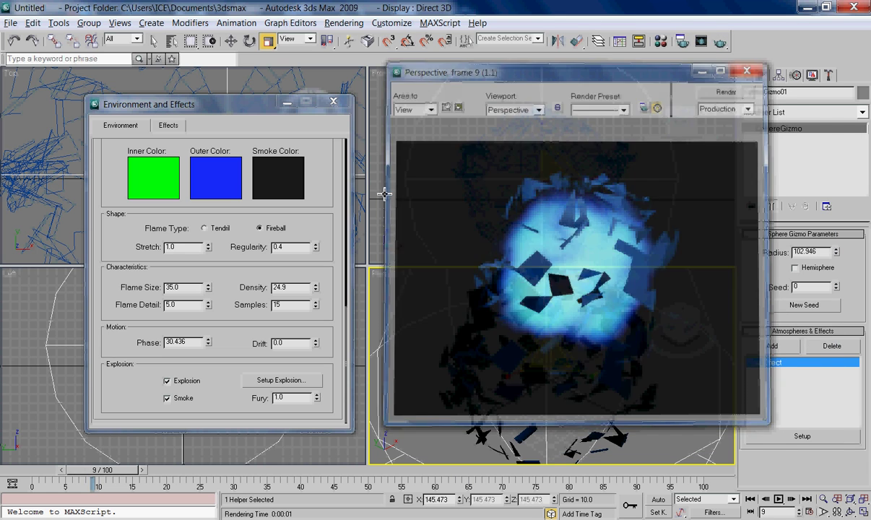
Step: Lower Flame Size from 35.0 to 29.26, re-render frame 9, then render frame 24
drag(208, 287, 207, 321)
key(shift+q)
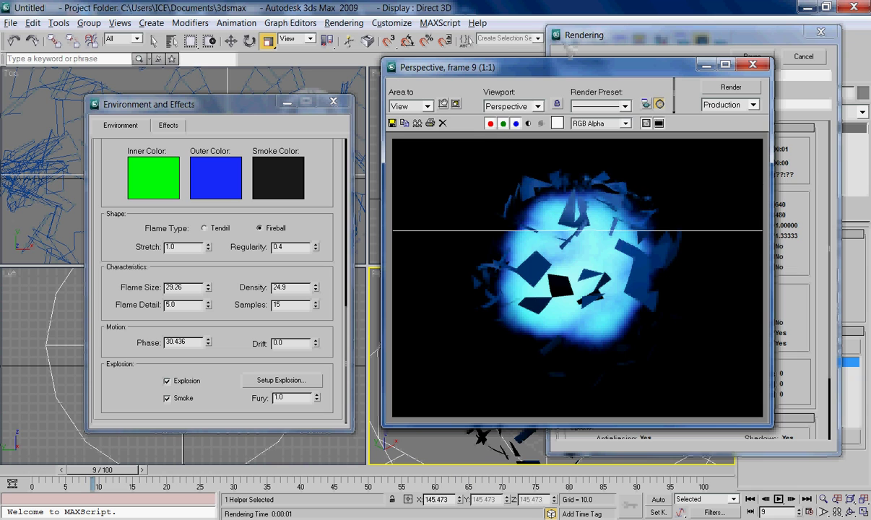
click(752, 64)
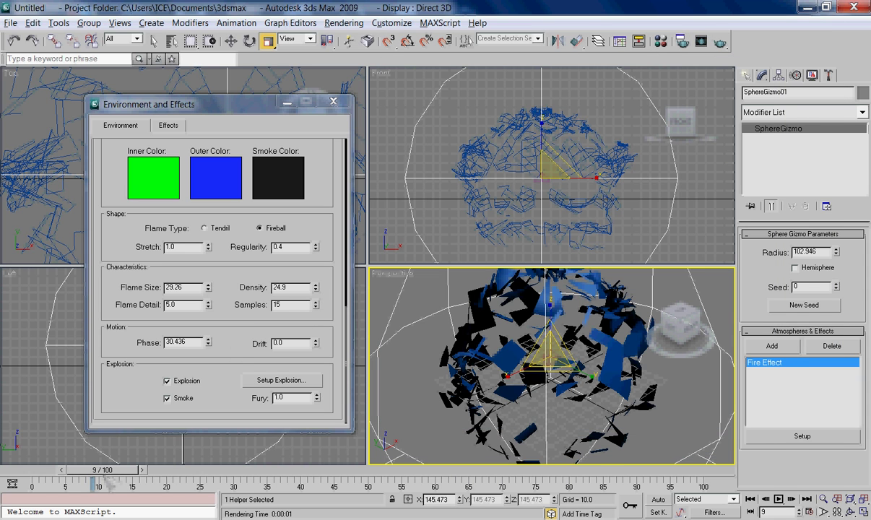
drag(108, 485, 214, 485)
key(shift+q)
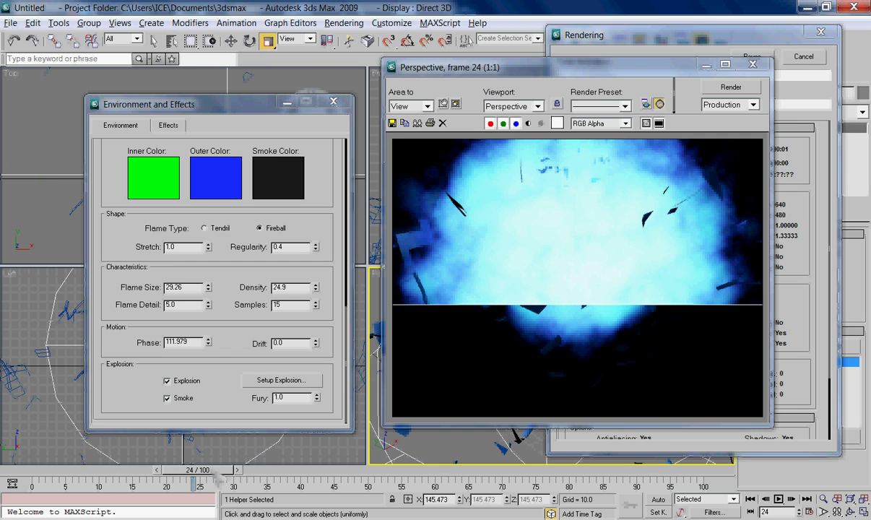
click(752, 65)
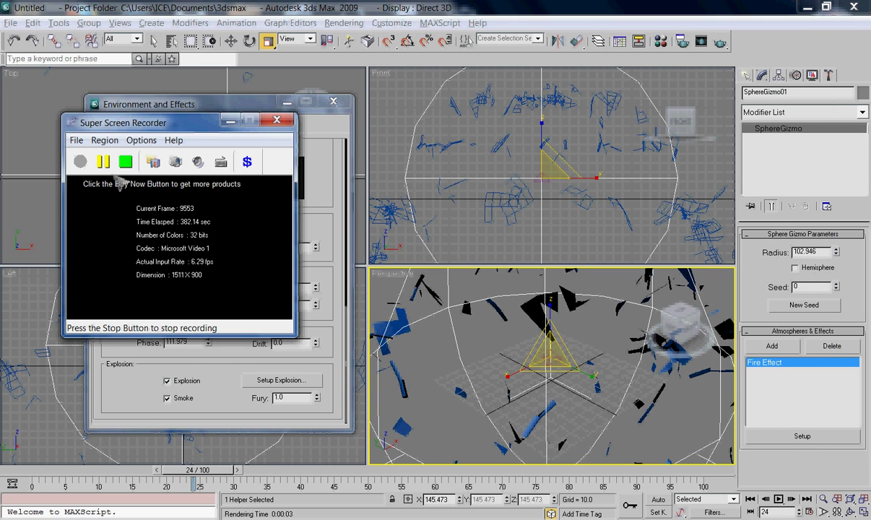
Step: Render all 100 frames to Teapot Bomb.avi, close the render windows, and show the desktop
key(shift+q)
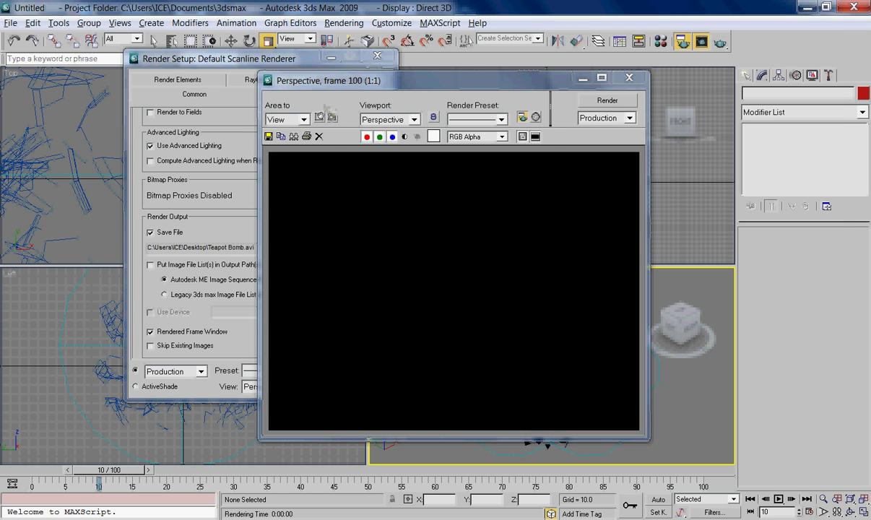
click(628, 78)
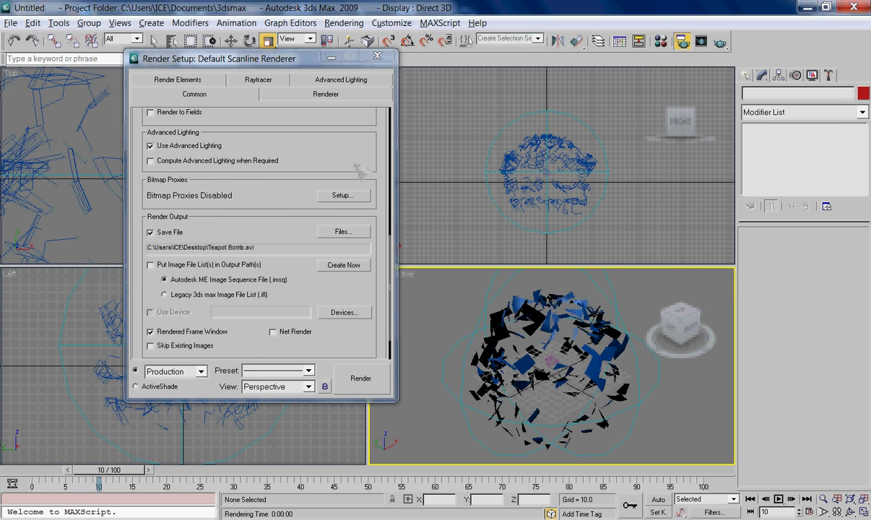
drag(340, 162, 359, 349)
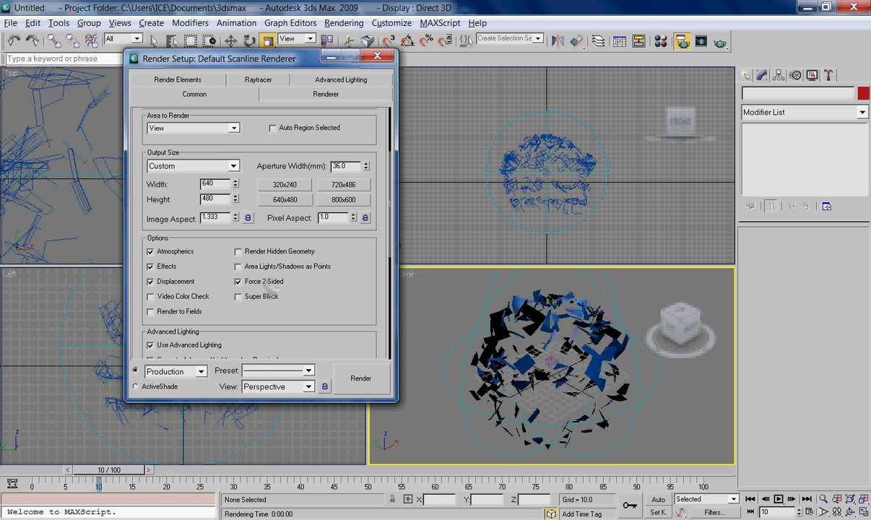
click(377, 56)
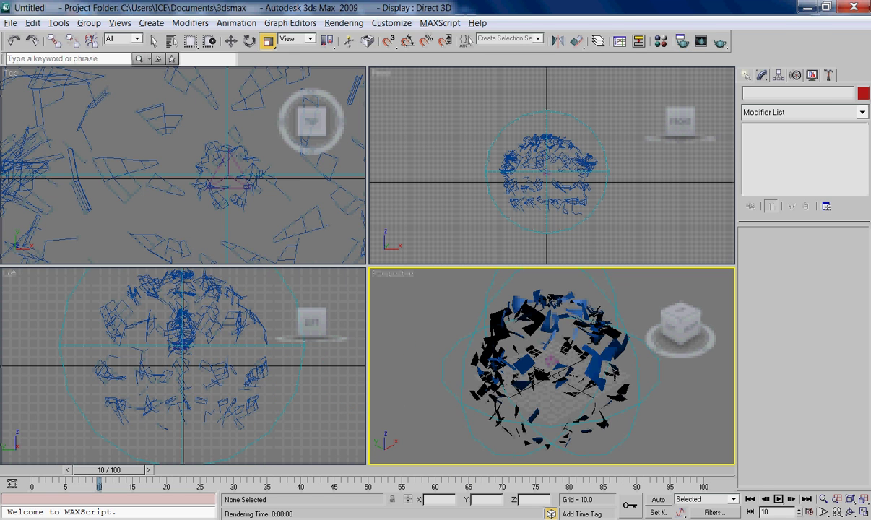
key(super+d)
Step: Open Teapot Bomb.avi from the desktop in KMPlayer and reposition the playing window
click(85, 187)
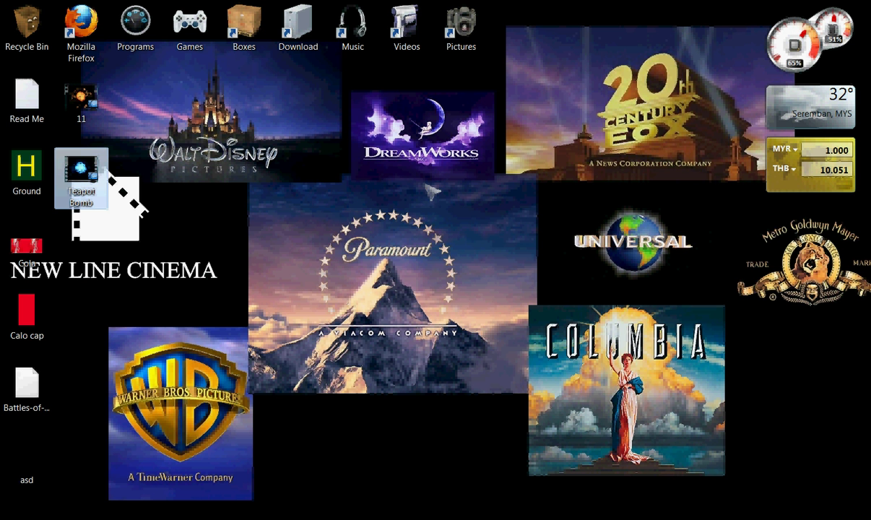
key(Return)
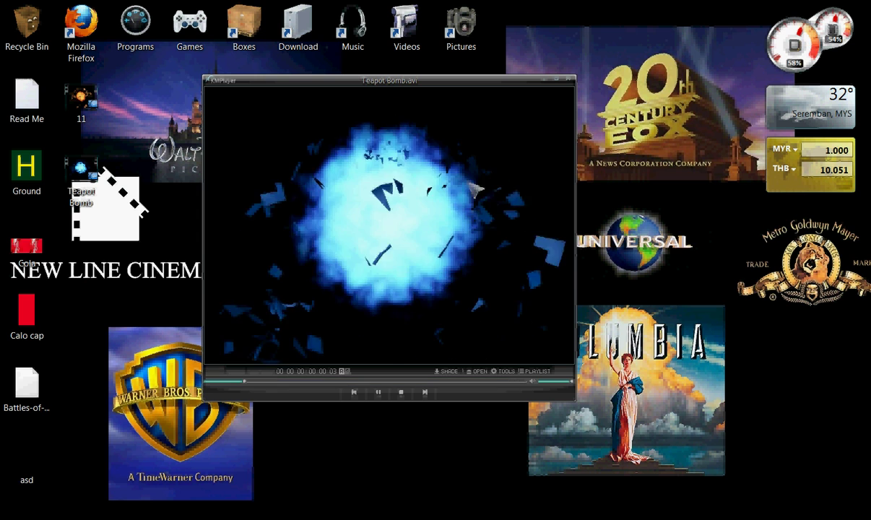
drag(449, 175, 467, 183)
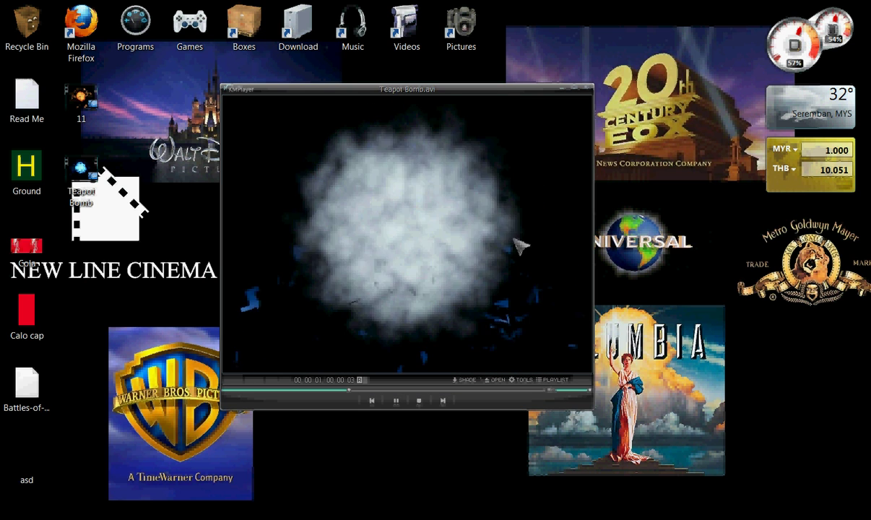
drag(464, 241, 462, 242)
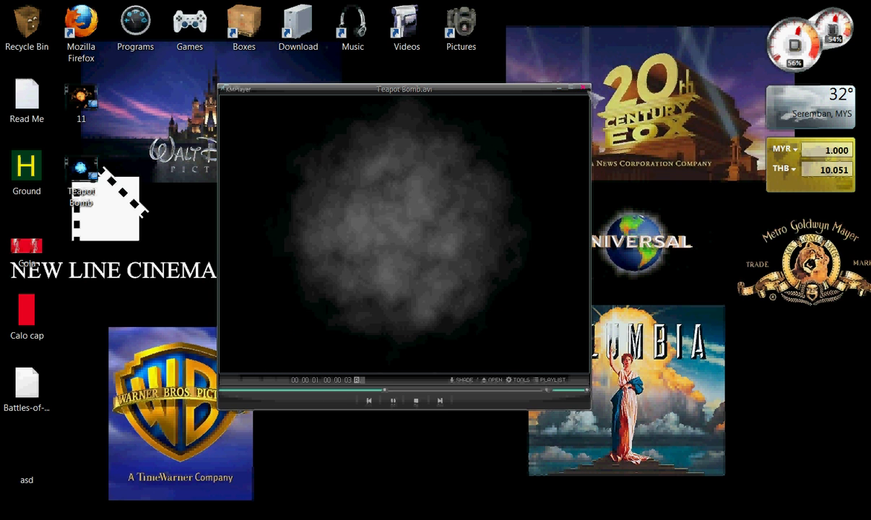
key(alt+Tab)
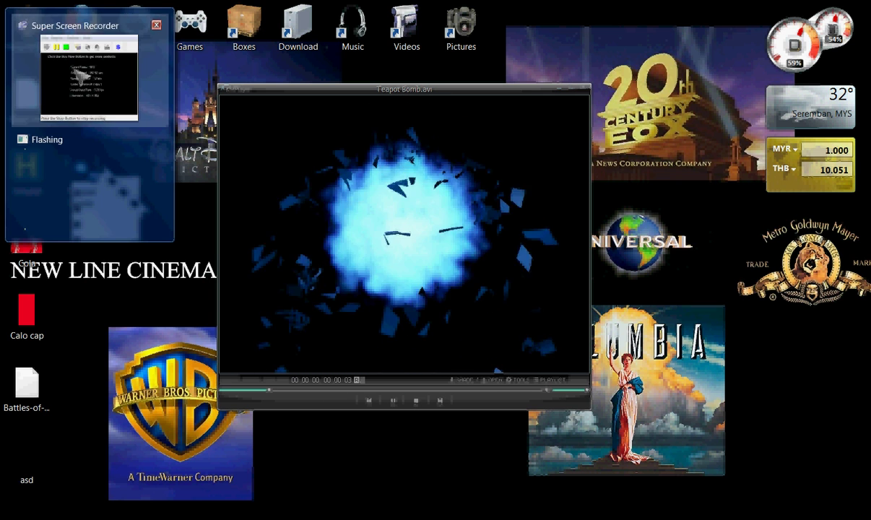